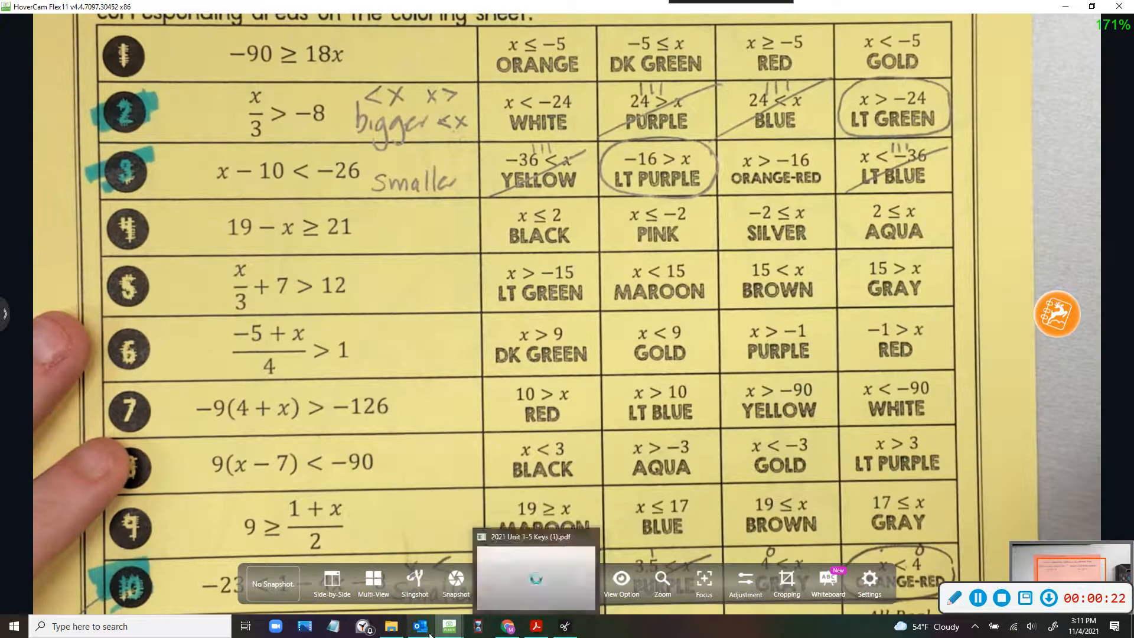
- Switch to the Desmos graphing calculator and enter the fraction x/3 in the first expression line
click(509, 627)
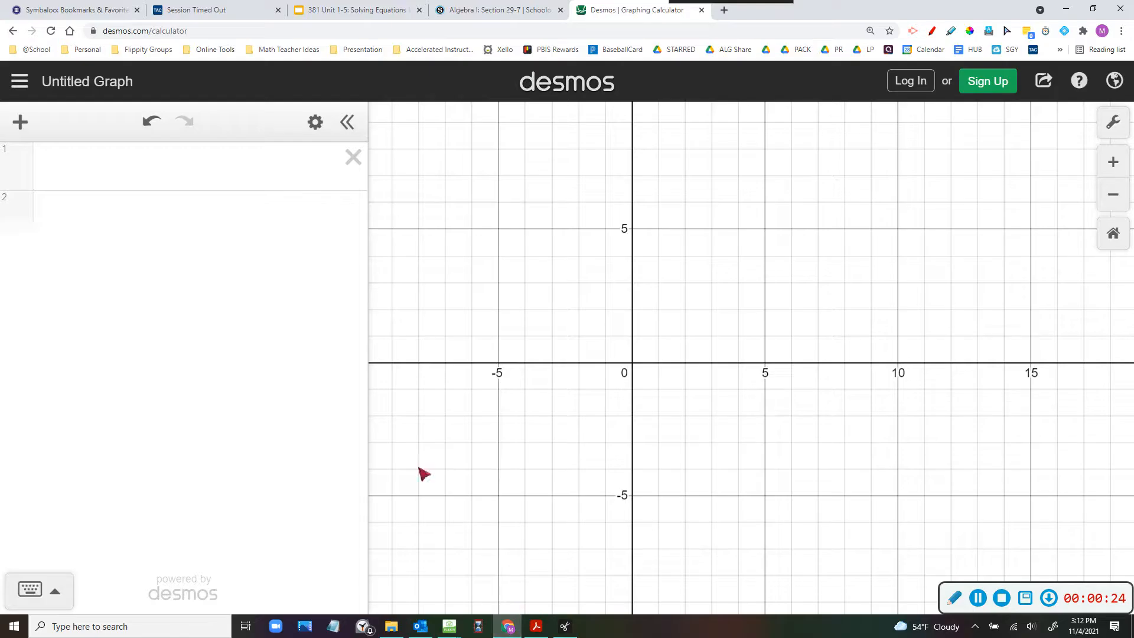
click(138, 177)
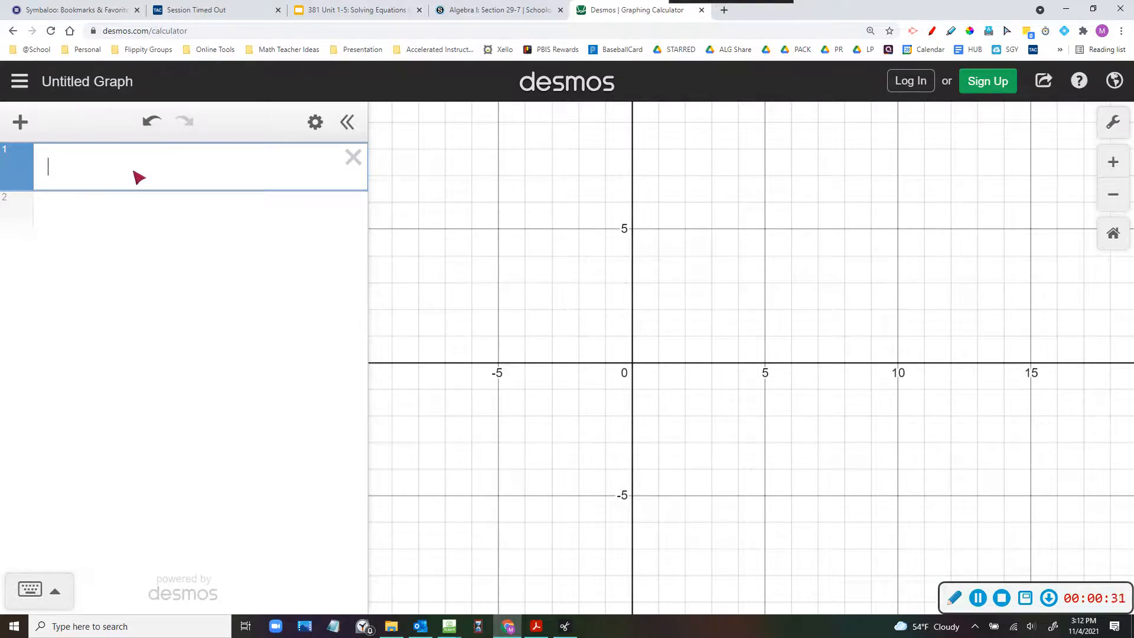
text(x\)
key(BackSpace)
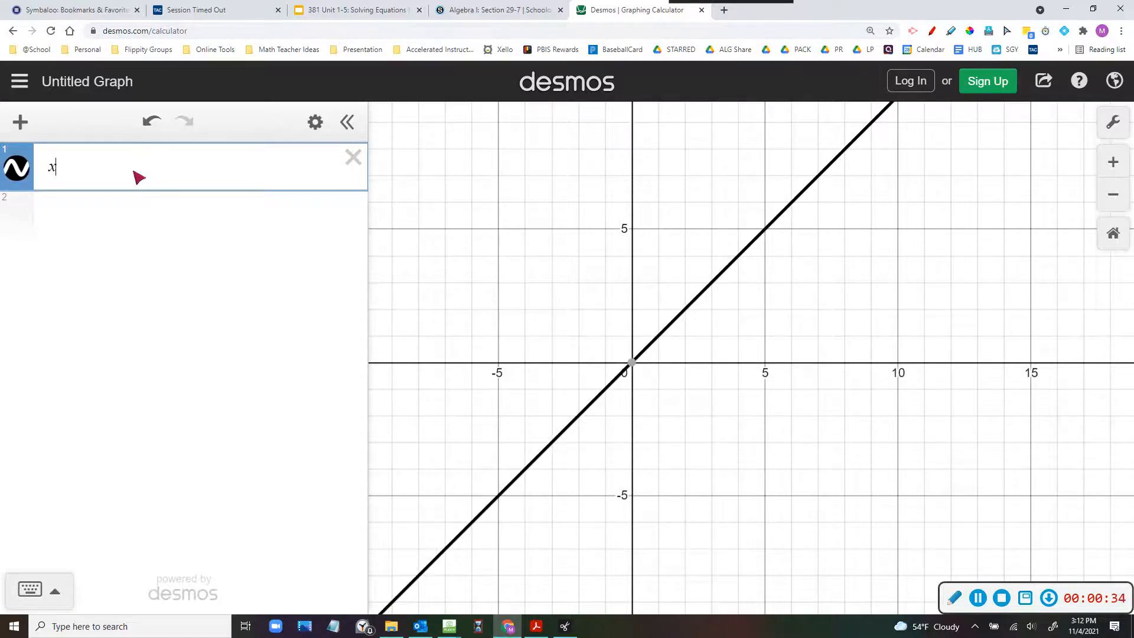
text(/3)
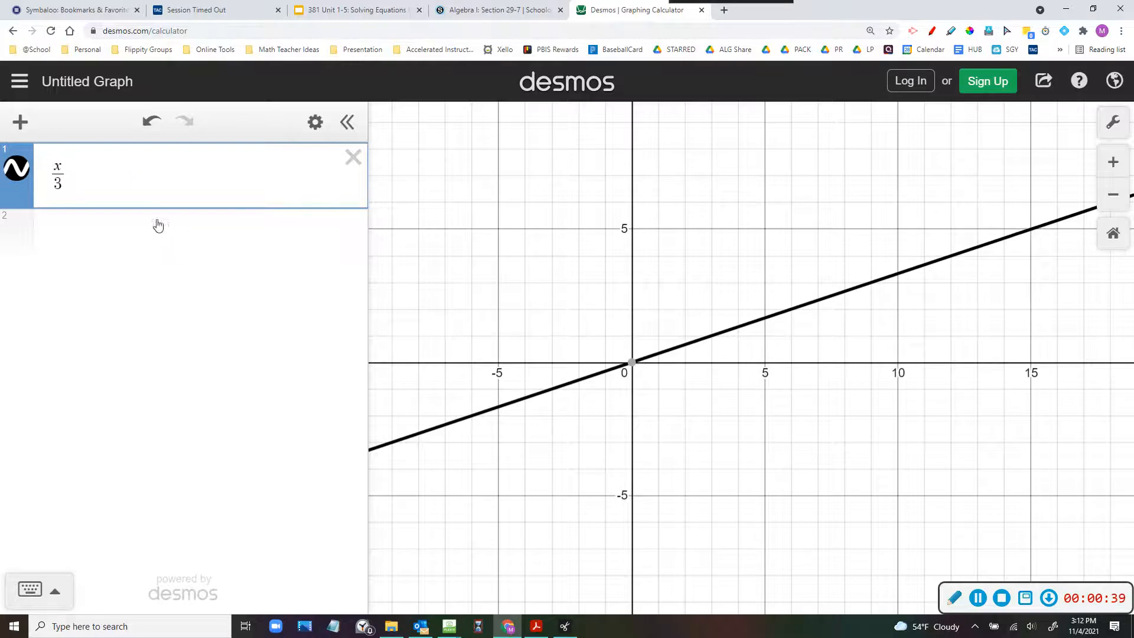
key(BackSpace)
key(BackSpace)
key(BackSpace)
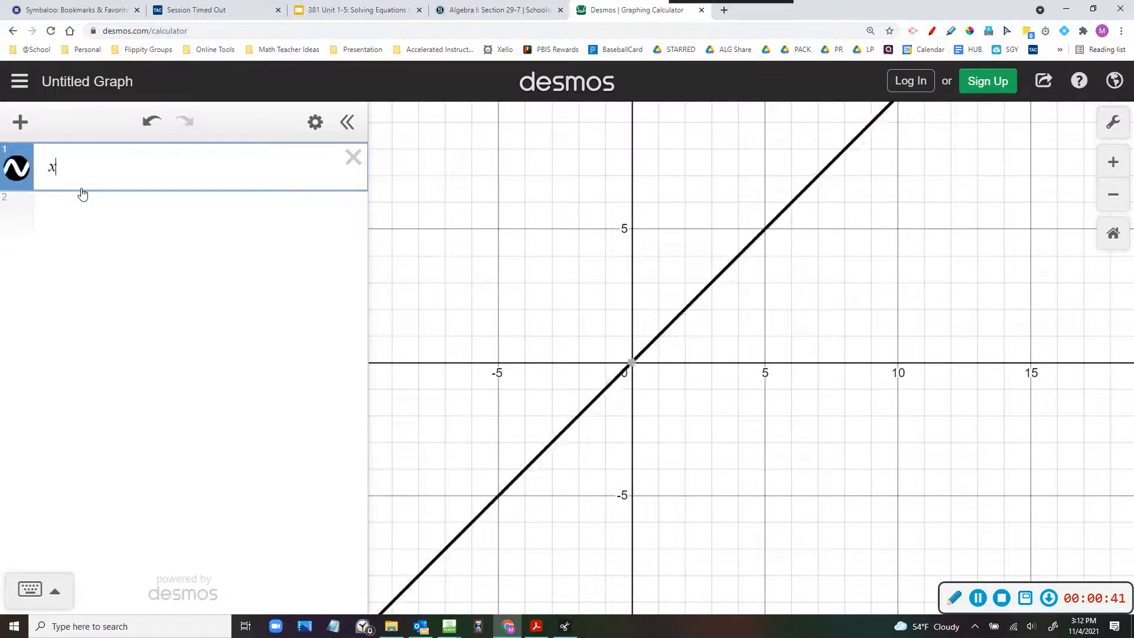
text(x/)
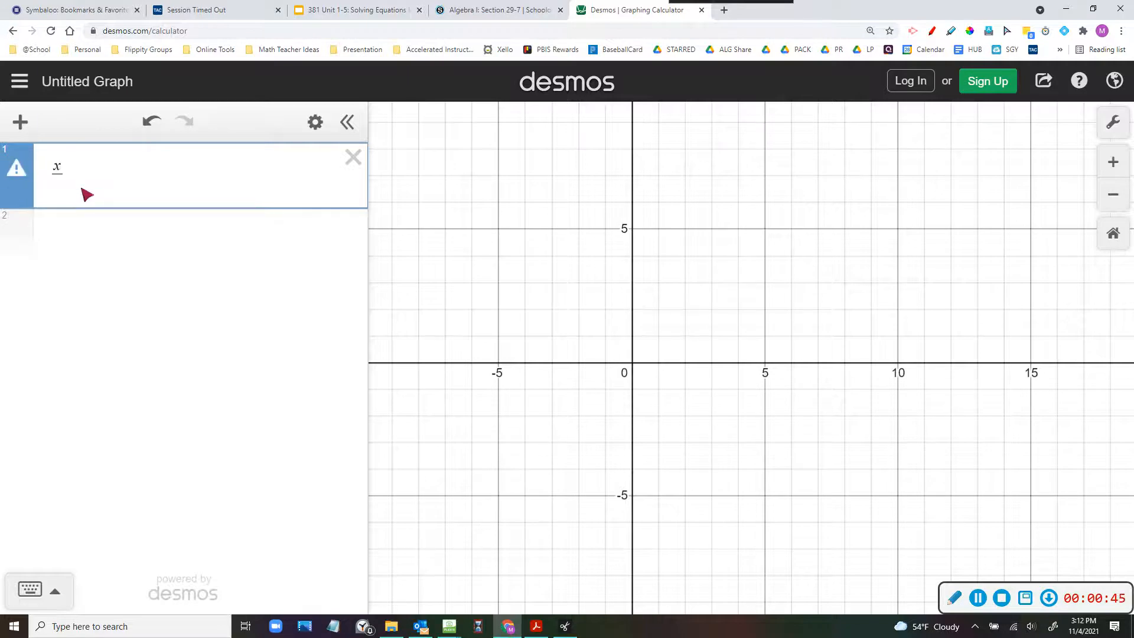
text(3)
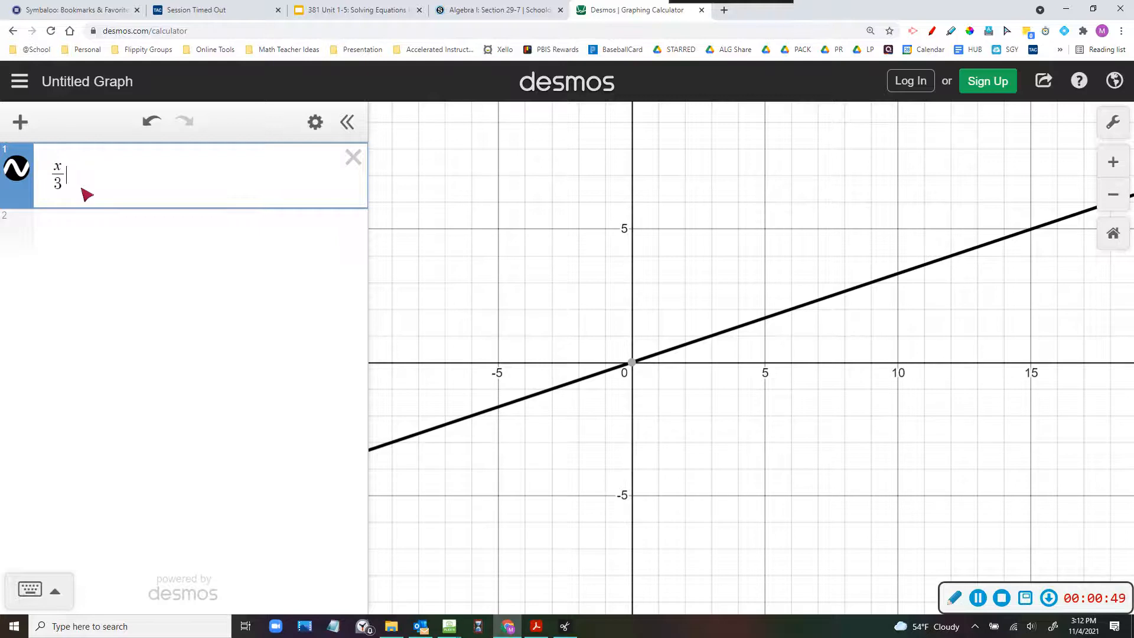
- Complete the expression as the inequality x/3 > −8 and bring its boundary line into view
text(>-)
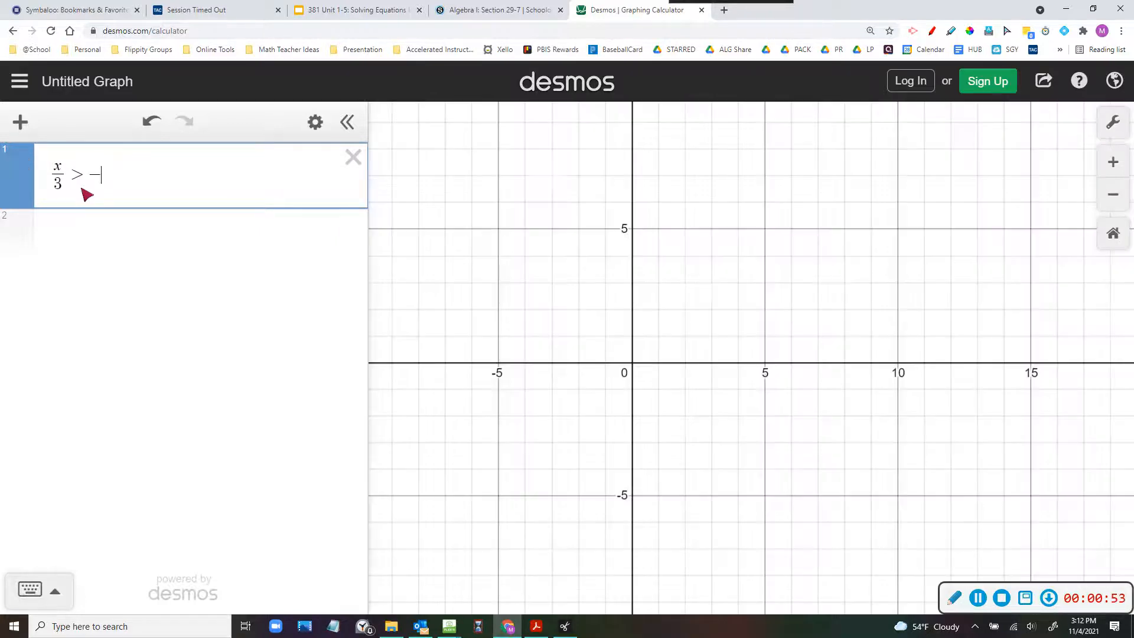
text(98)
drag(617, 402, 1078, 376)
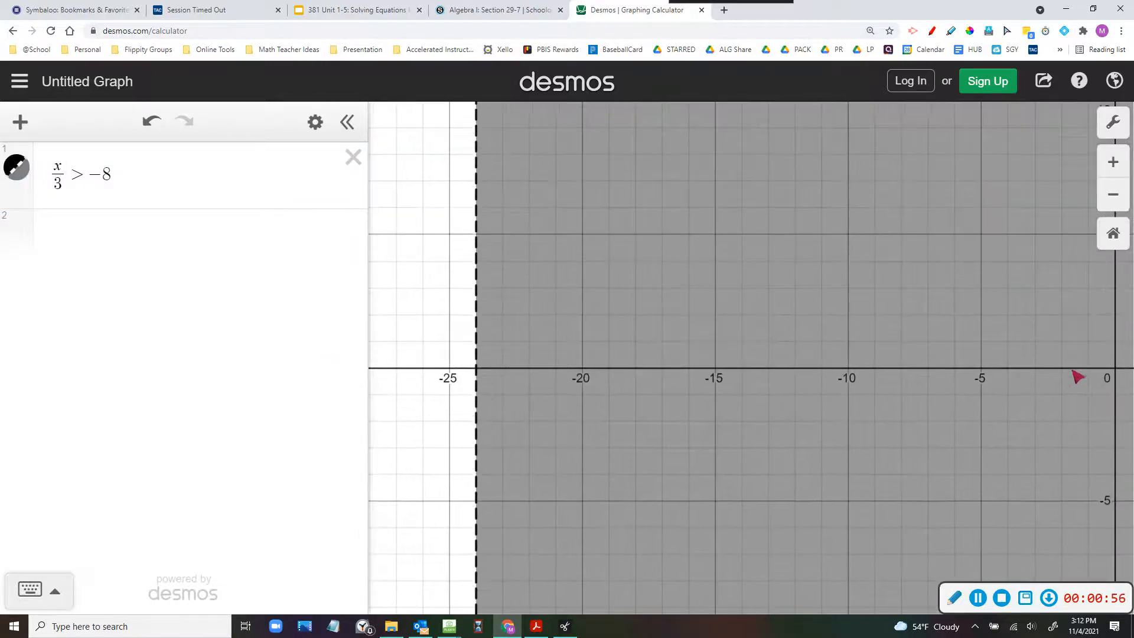
drag(731, 362, 751, 362)
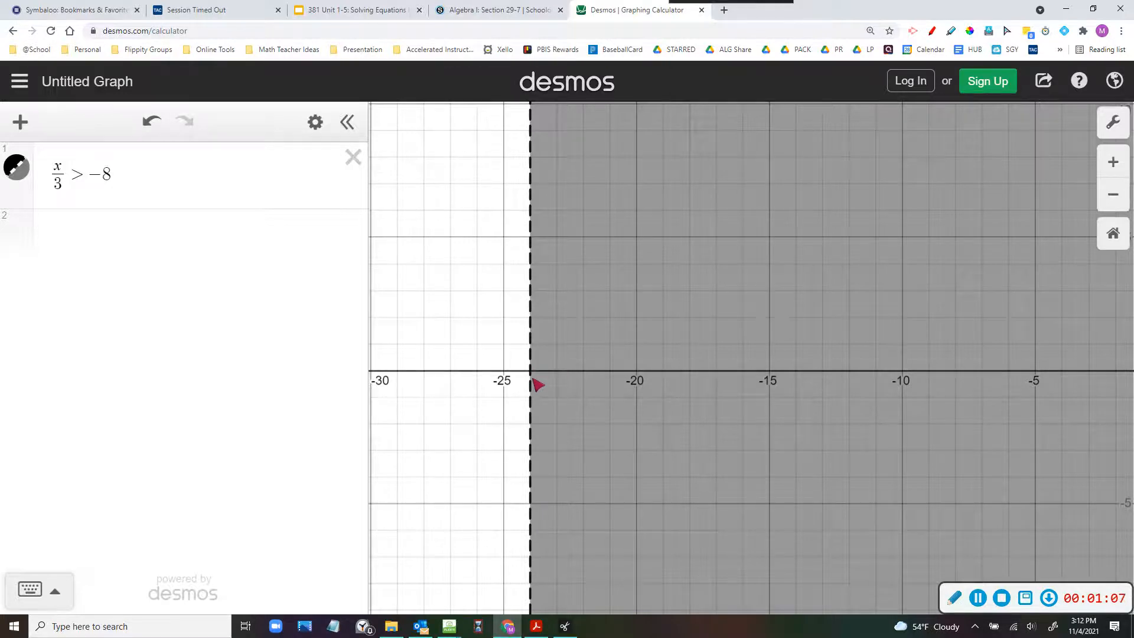
- Switch to the HoverCam worksheet view, take it out of full screen, and place it as a smaller window over the graph
mouse_move(449, 626)
click(400, 565)
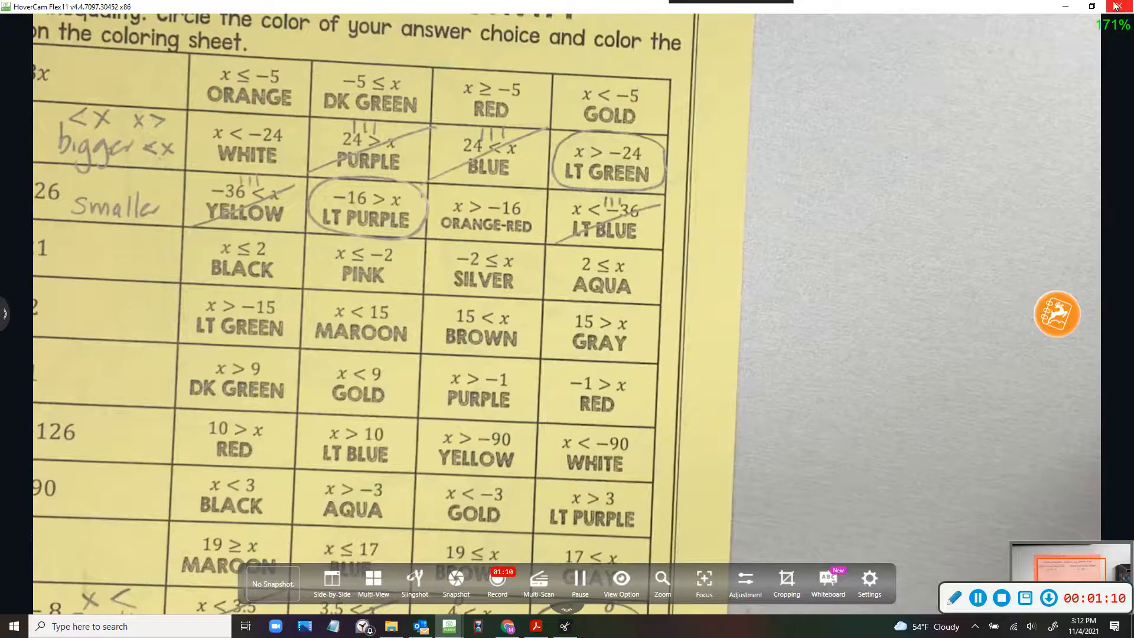
click(1092, 6)
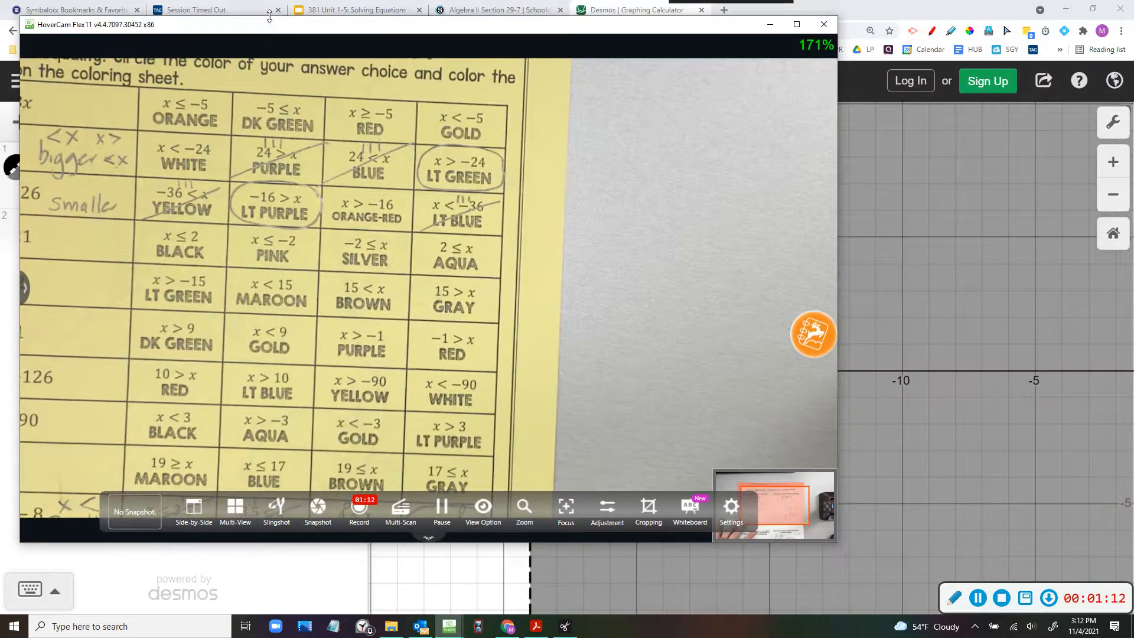
drag(252, 86, 215, 204)
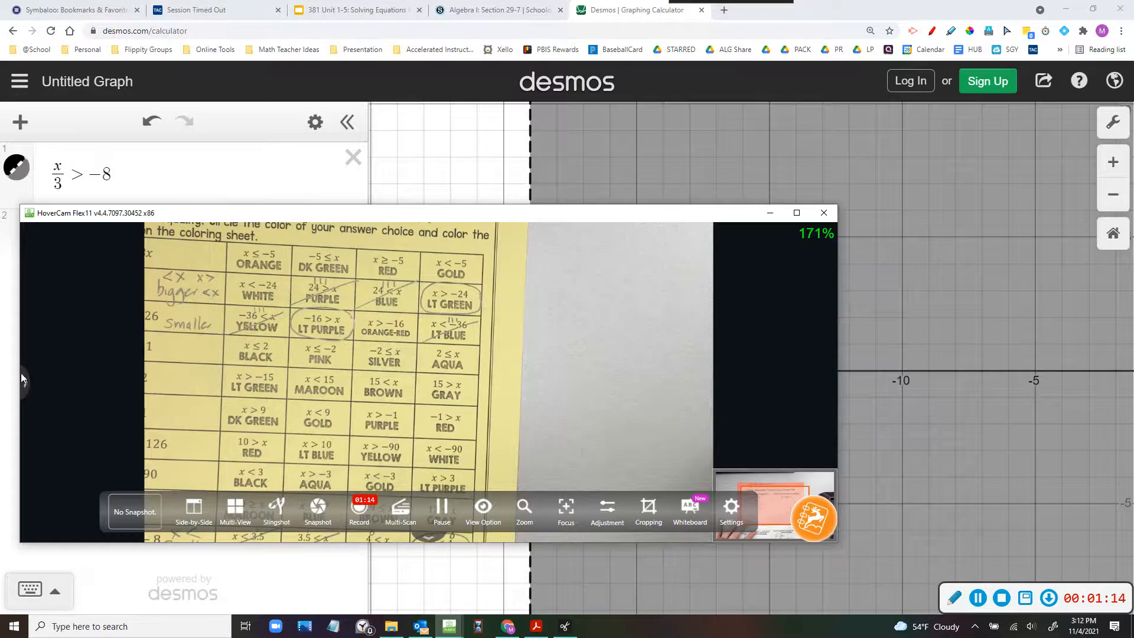
drag(50, 359, 303, 360)
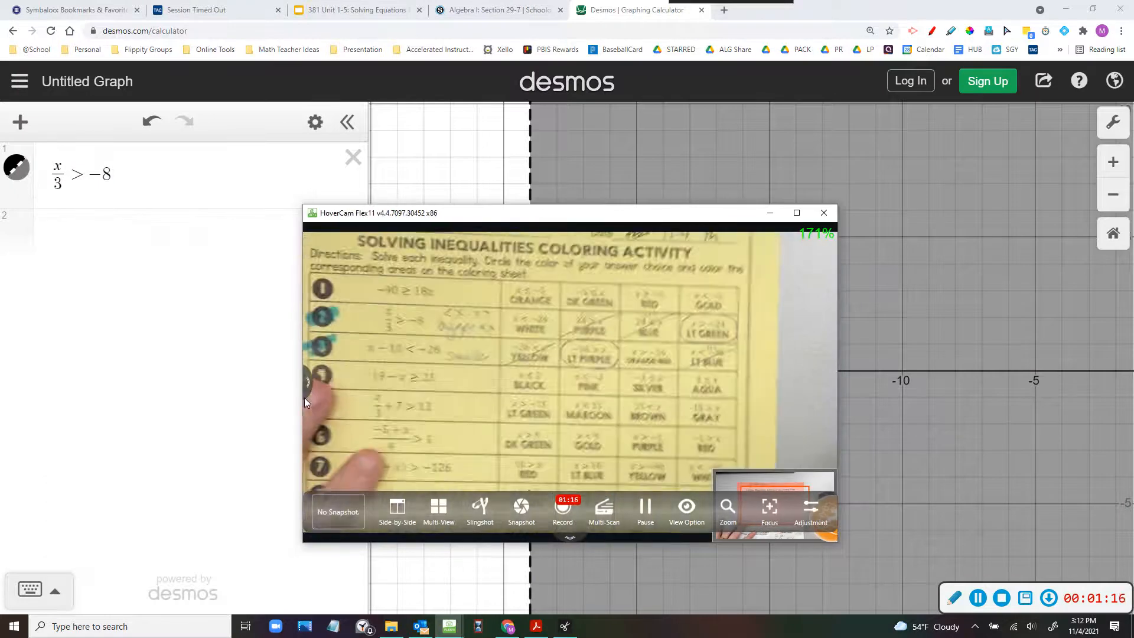
drag(498, 213, 759, 302)
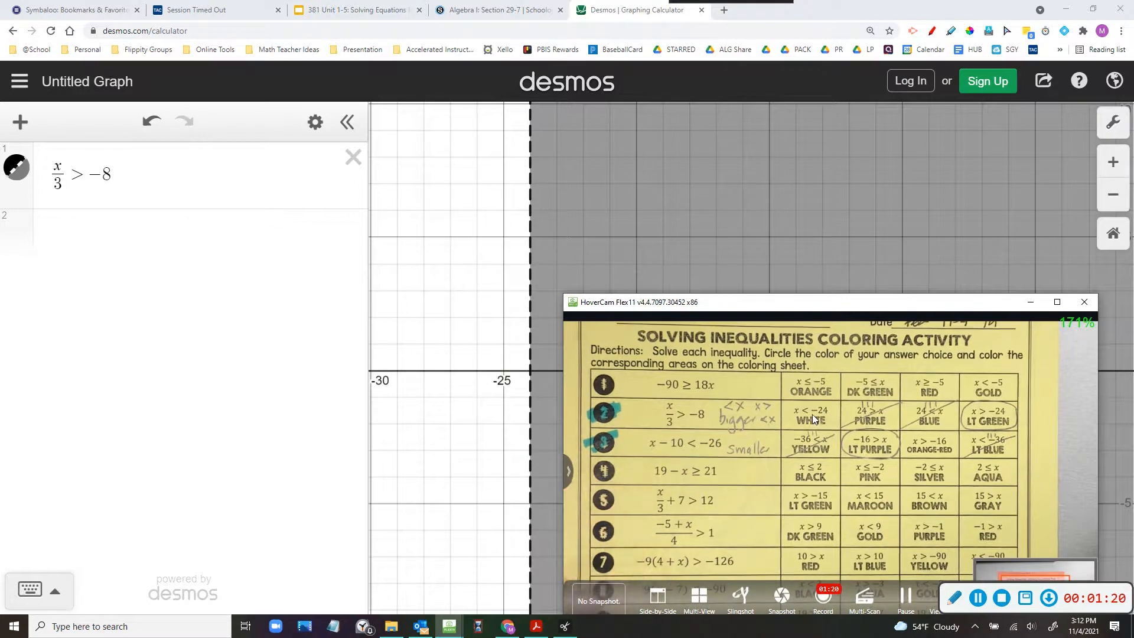
- Magnify the worksheet camera view to 240% and reposition its window so the graph's boundary line stays uncovered
scroll(807, 419, up, 3)
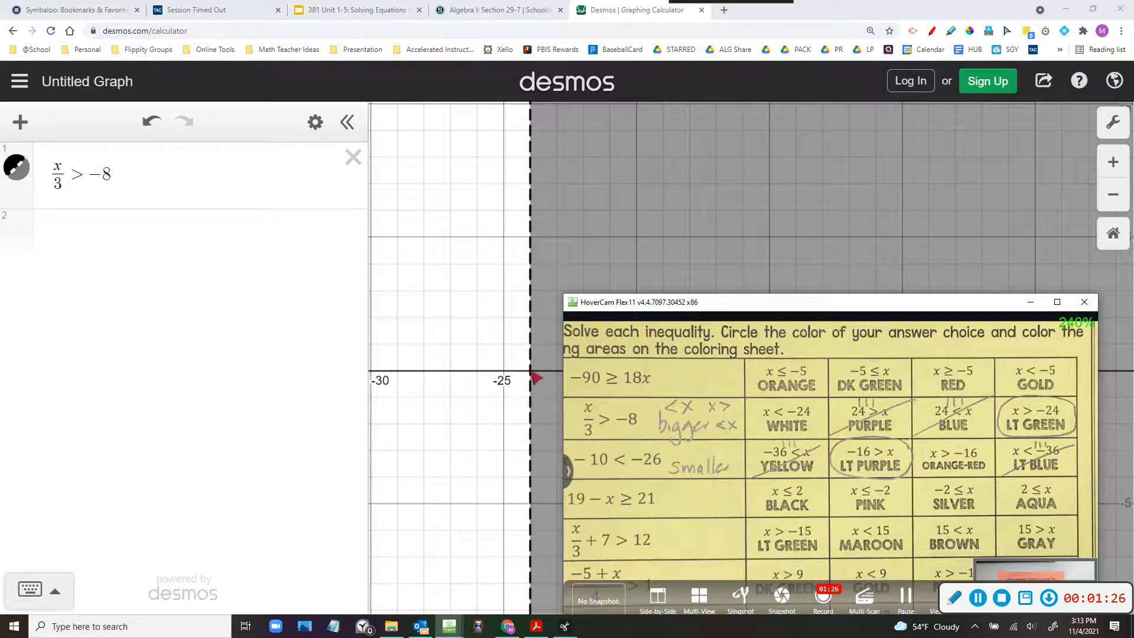
drag(748, 314, 713, 410)
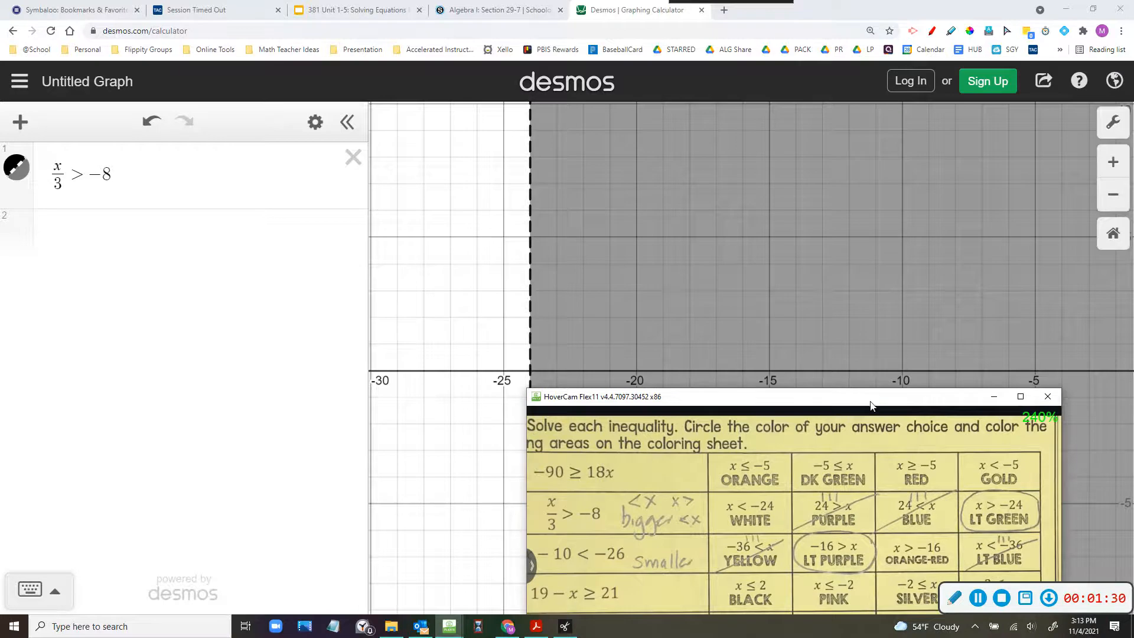
drag(870, 405, 859, 259)
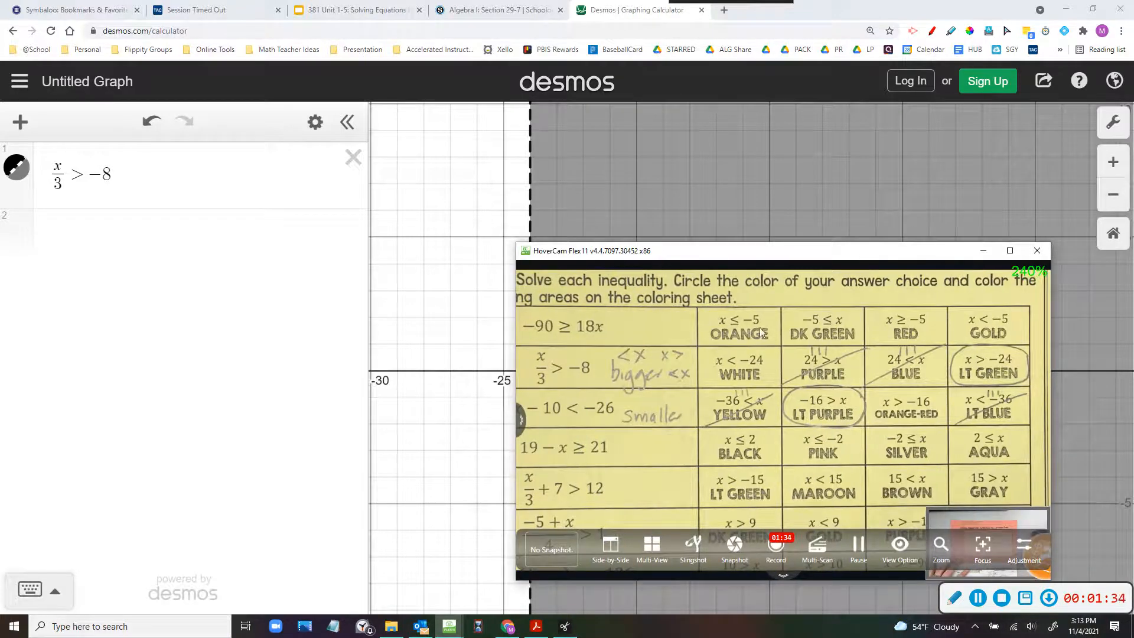
drag(775, 269, 826, 281)
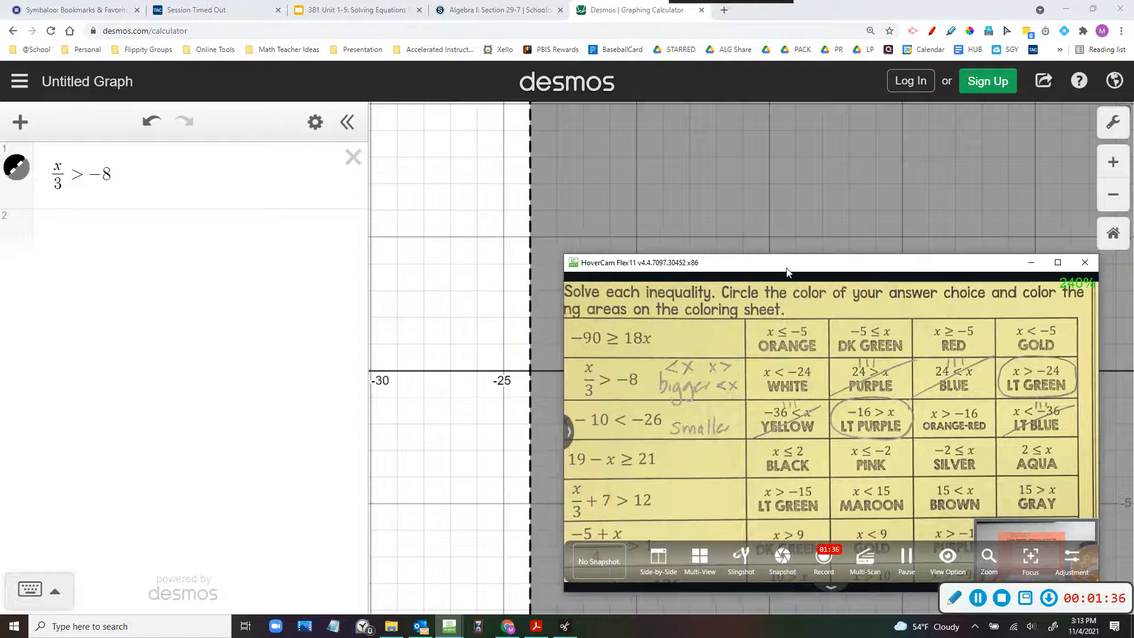
- Replace the inequality in the first expression line of Desmos with x − 10 < −26
click(99, 177)
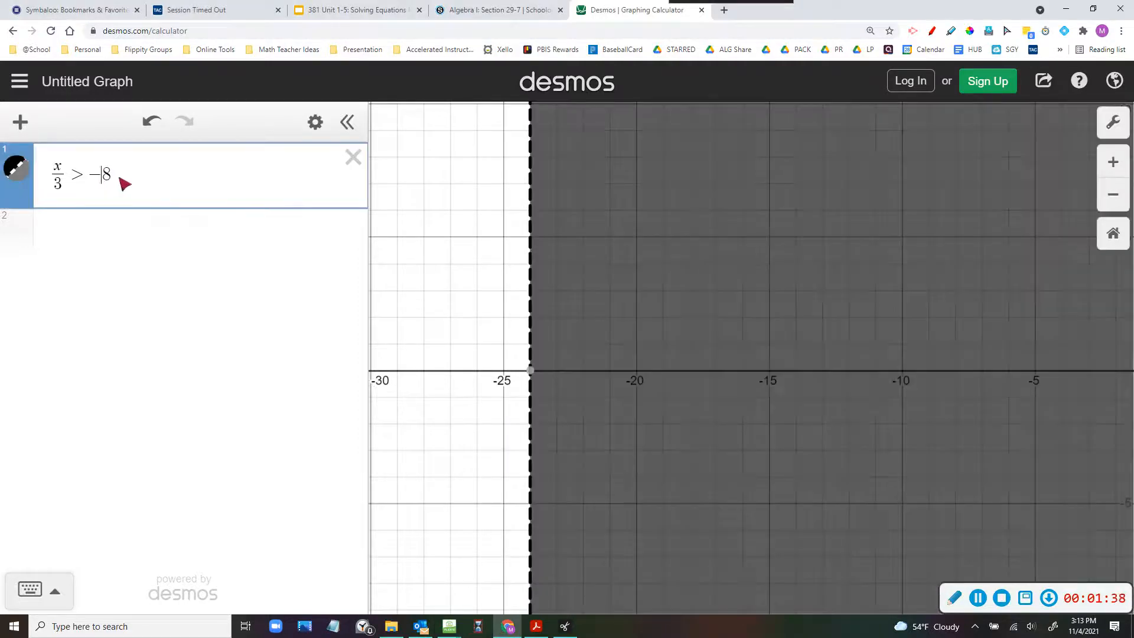
drag(119, 177, 18, 153)
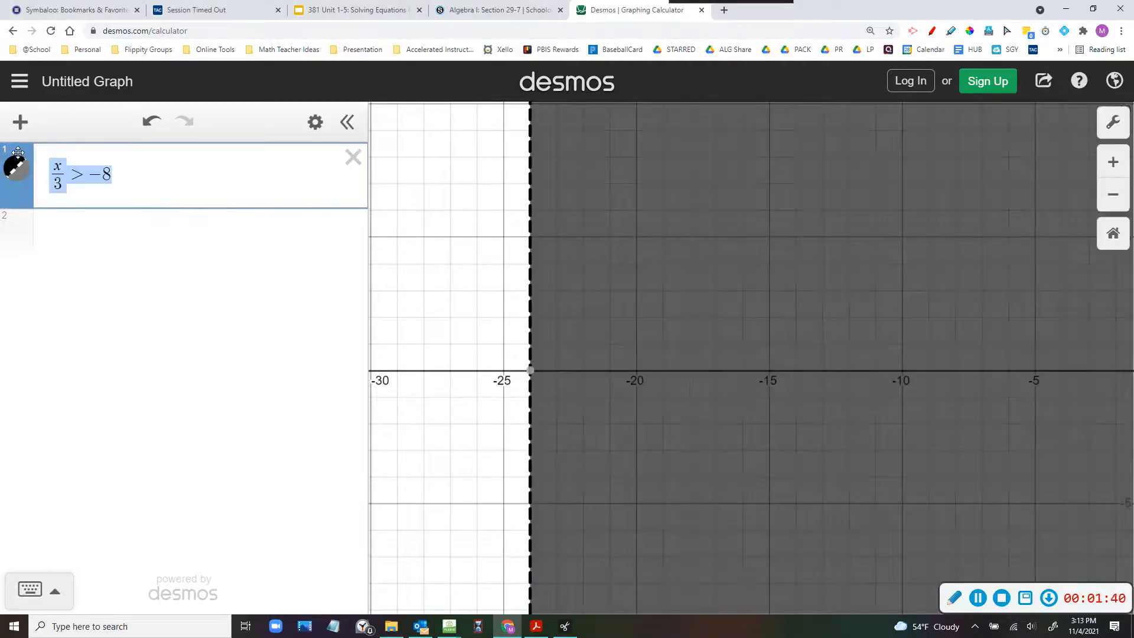
text(x-10)
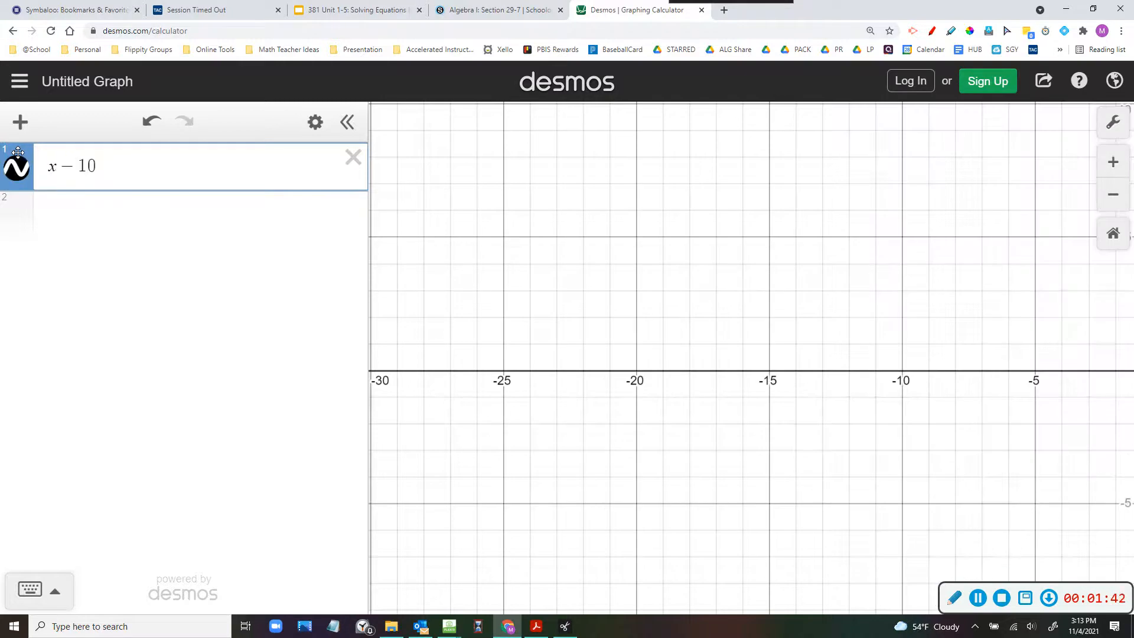
text(<)
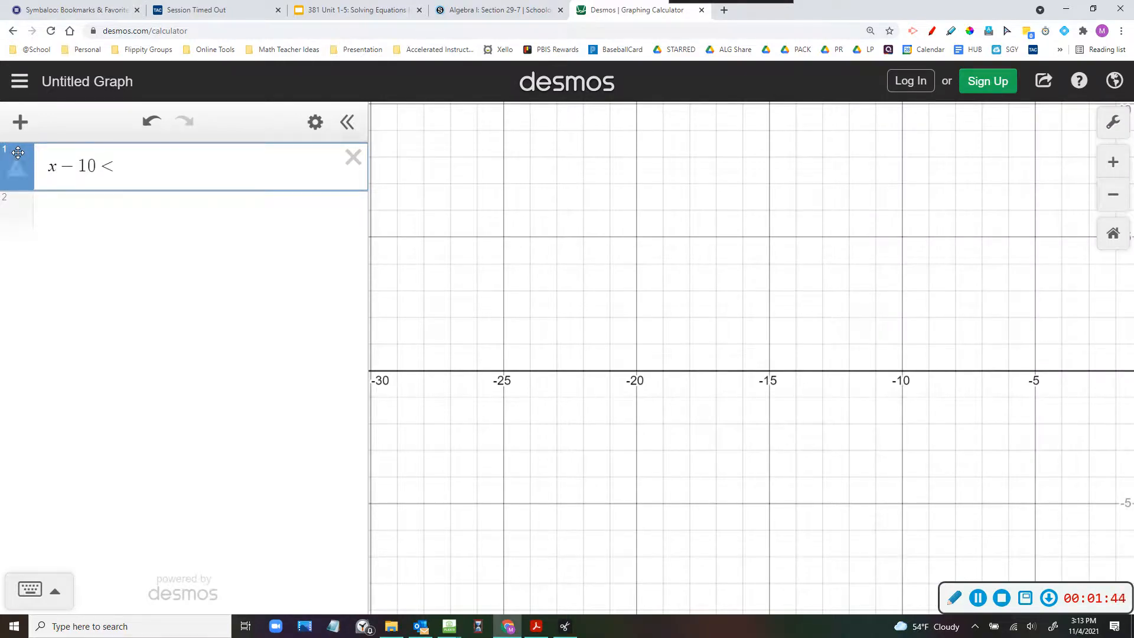
text(-26)
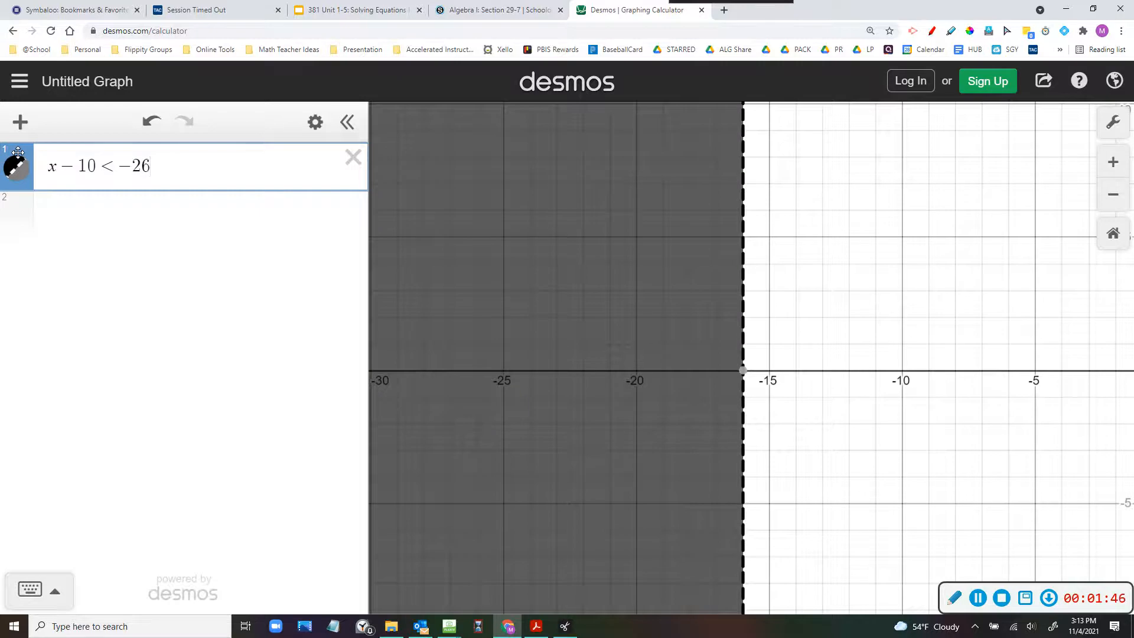
- Bring the worksheet window back below the x-axis and examine the boundary point and shaded region of x − 10 < −26
click(449, 626)
click(401, 580)
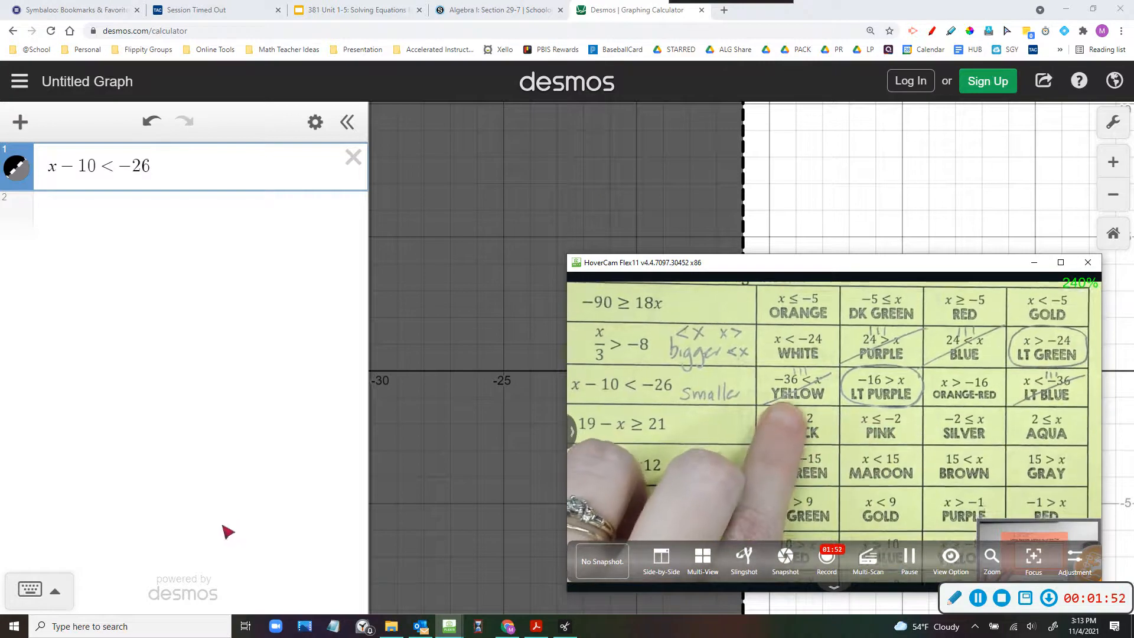
drag(790, 262, 759, 404)
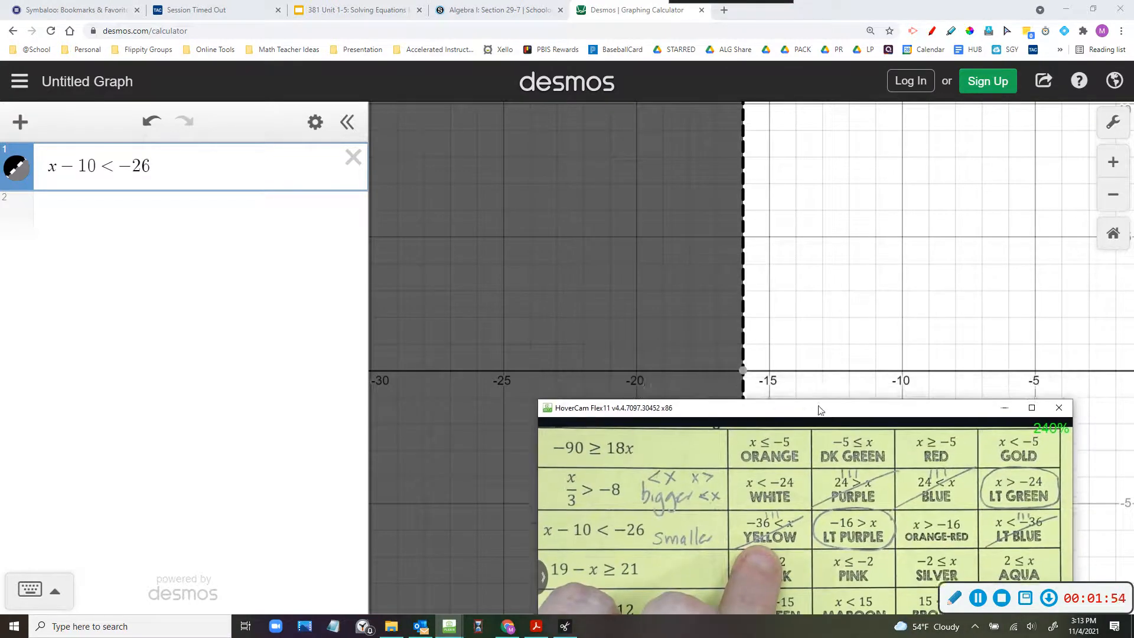
mouse_move(744, 370)
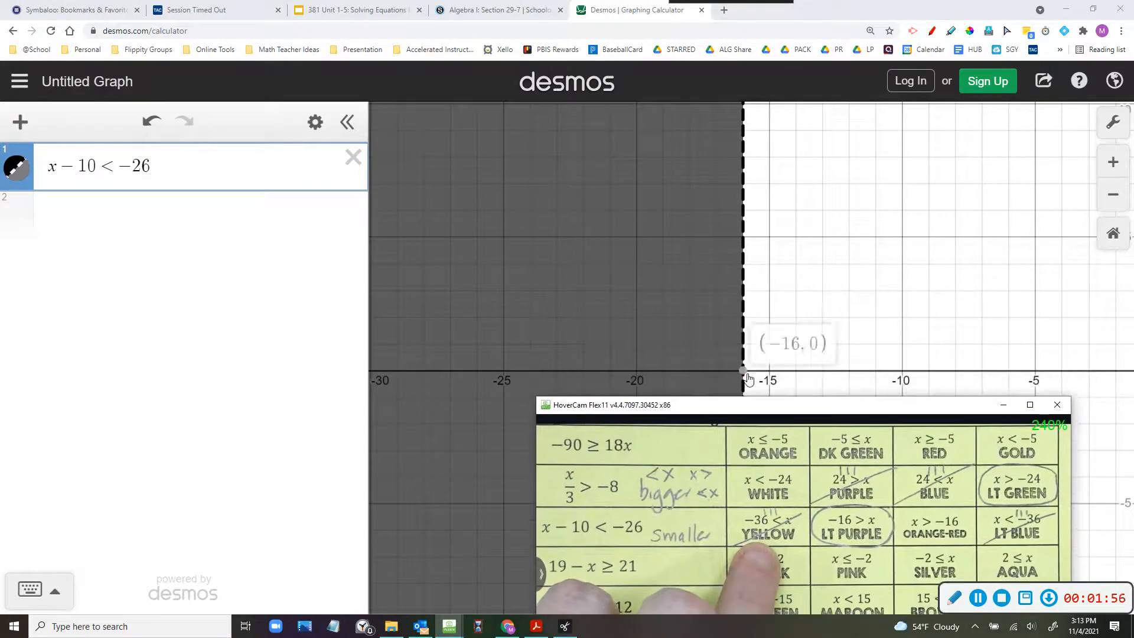
drag(569, 365, 788, 347)
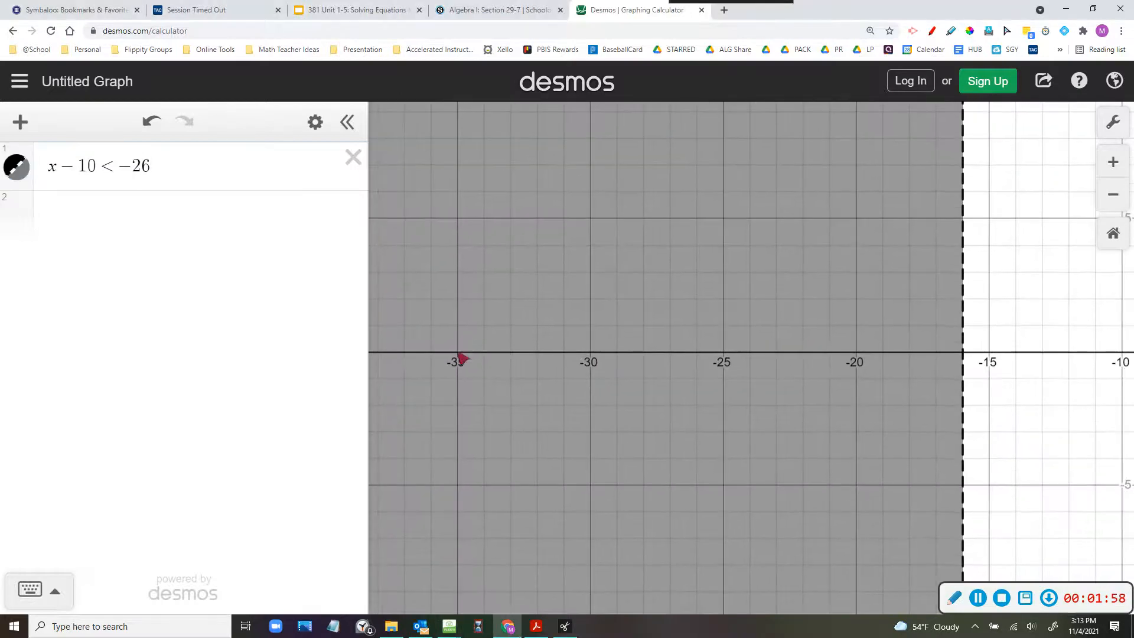
mouse_move(815, 398)
mouse_down()
mouse_move(561, 402)
mouse_move(961, 397)
mouse_move(680, 403)
mouse_up()
- Close the Snip Editor window and bring the HoverCam worksheet window back over the Desmos graph
click(564, 626)
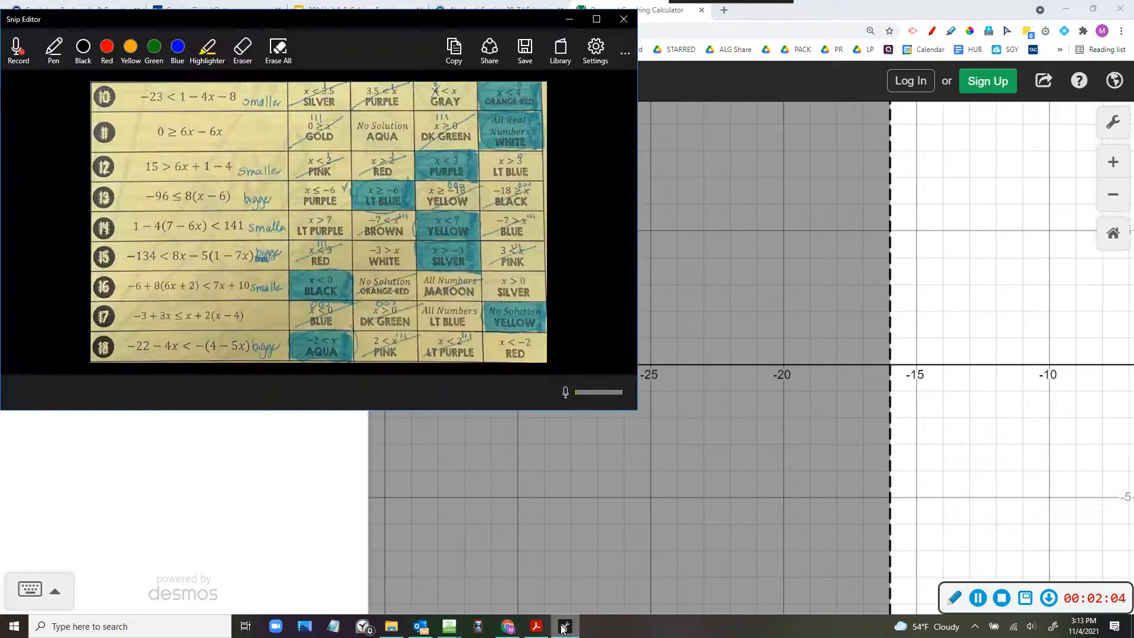
click(623, 19)
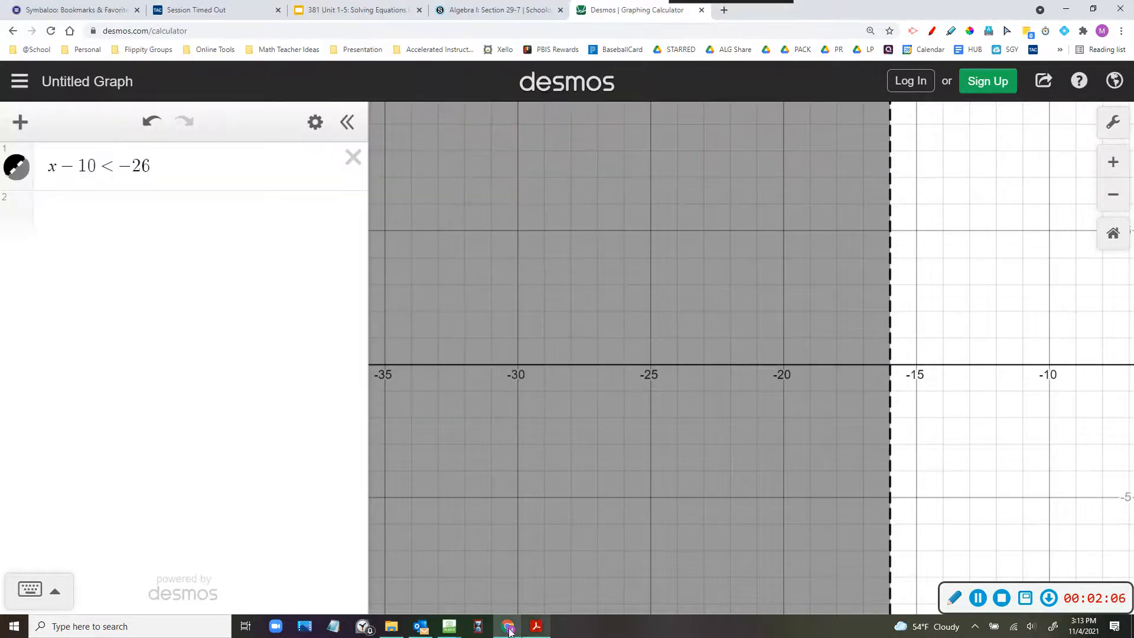
mouse_move(448, 630)
click(413, 572)
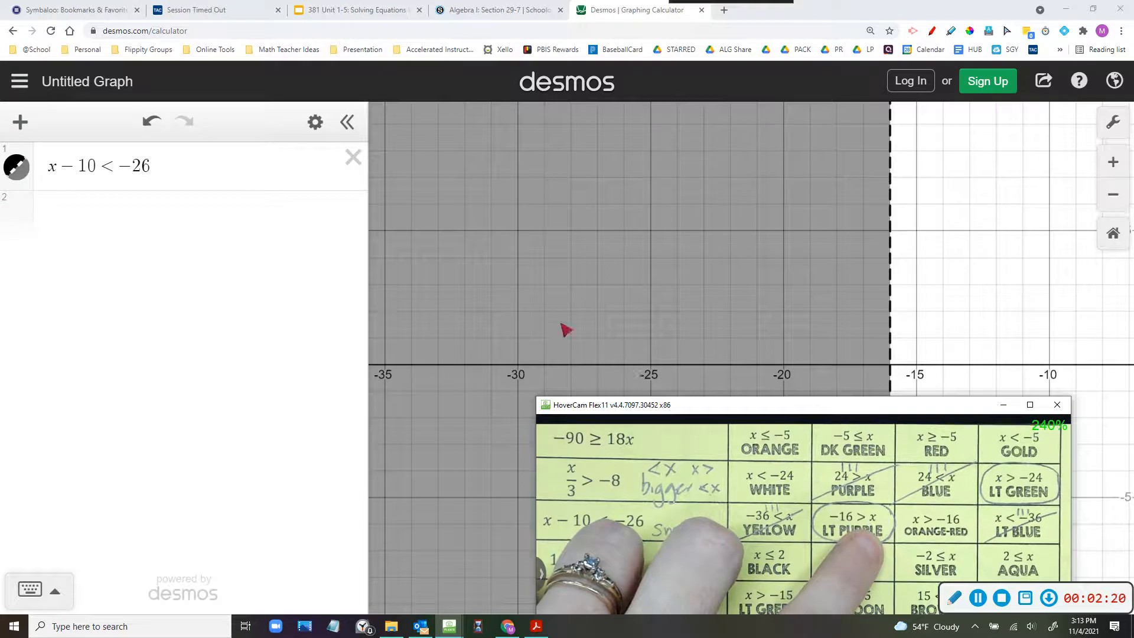
- Replace the current inequality with −23 < 1 − 4x − 8 and bring its boundary line into view
click(353, 158)
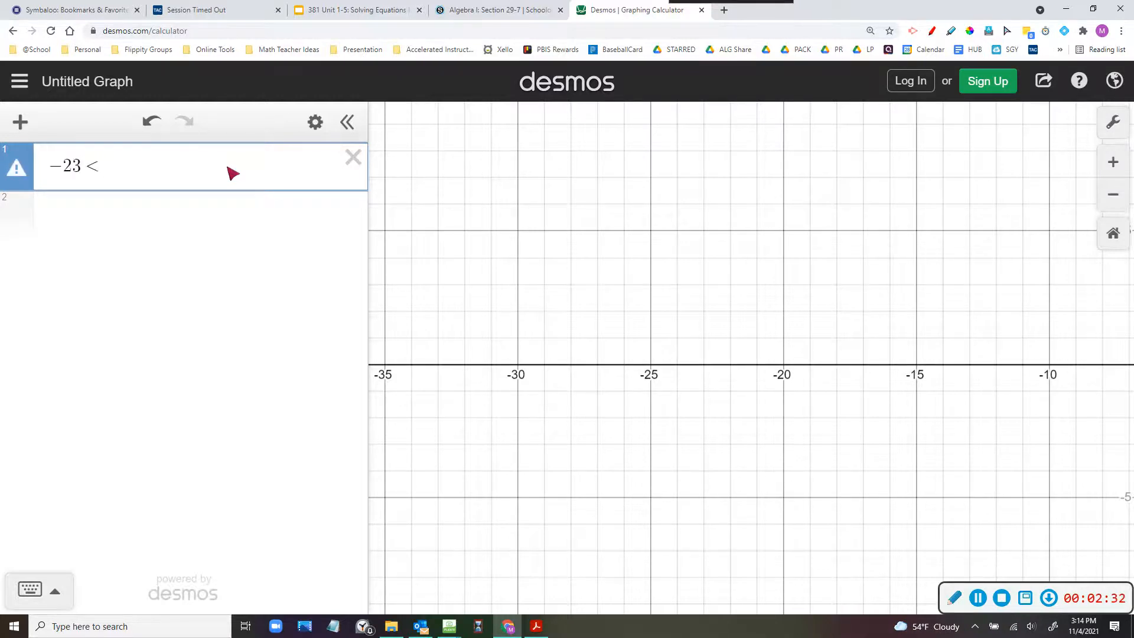
text(1)
text(-=4x)
text(4x)
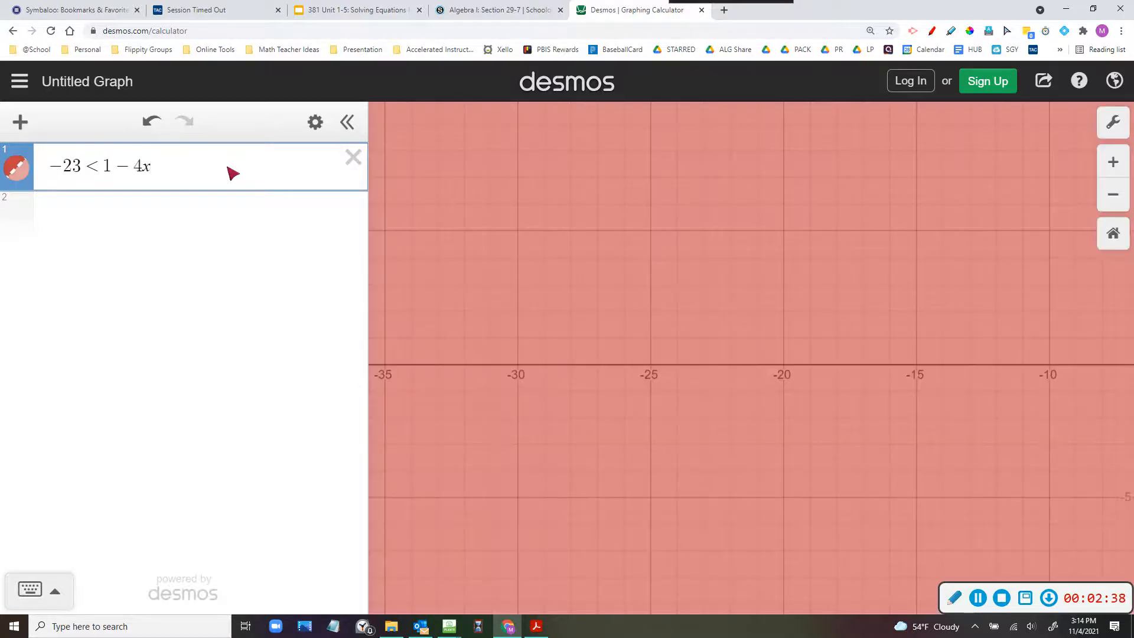
text(-8)
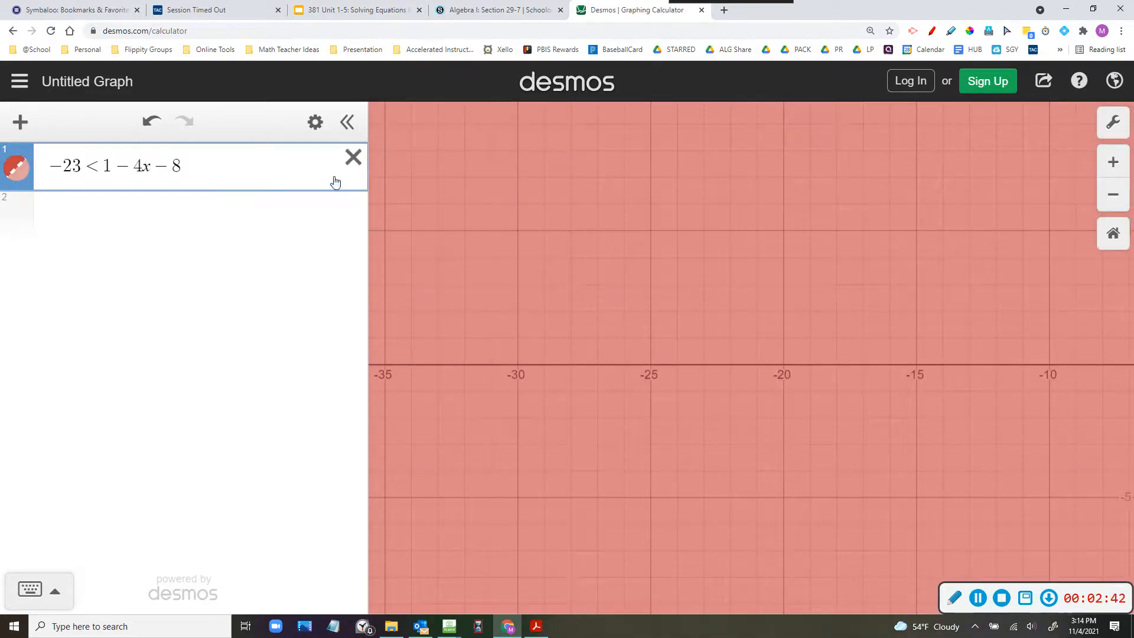
drag(909, 369, 304, 335)
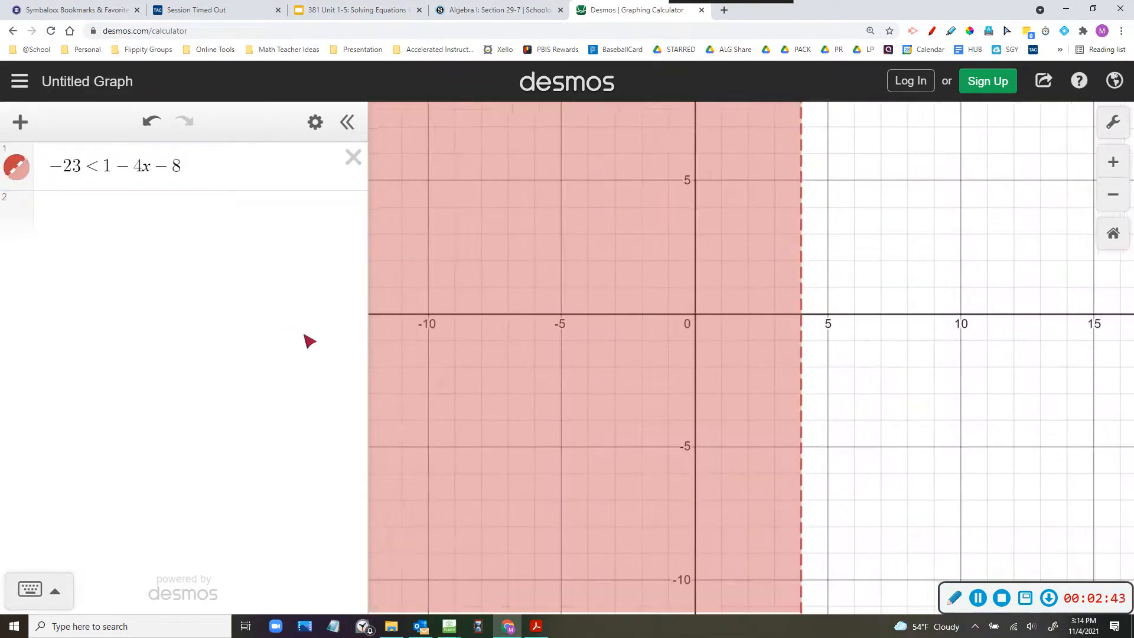
- Examine the boundary and shaded side of −23 < 1 − 4x − 8 and bring up the HoverCam worksheet to compare answer choices
drag(592, 368, 756, 375)
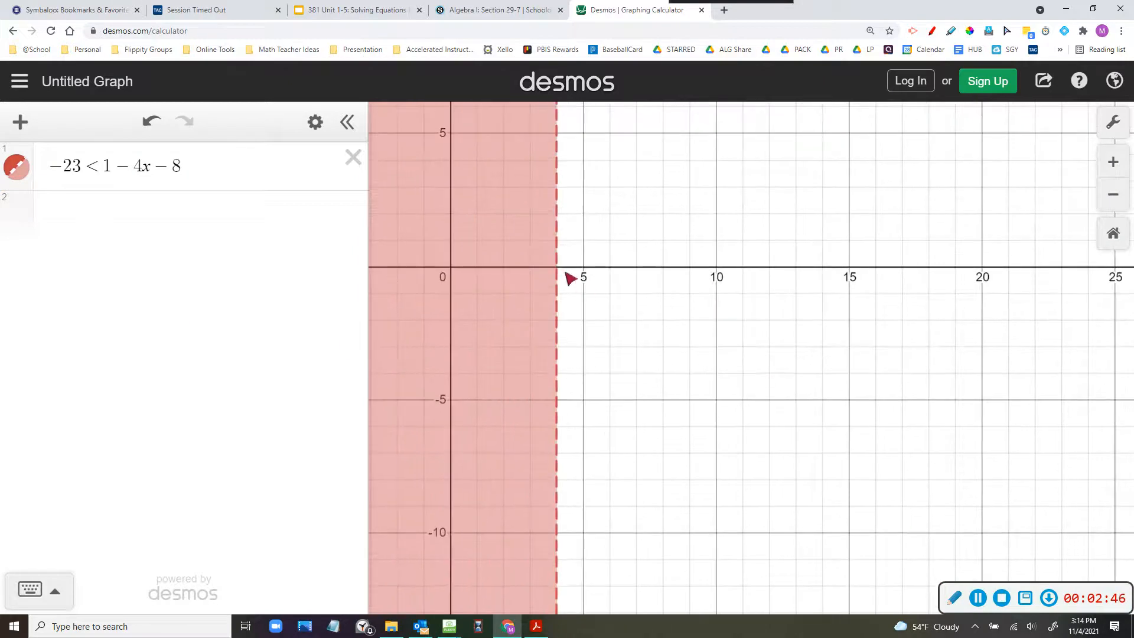
click(569, 278)
drag(603, 329, 663, 329)
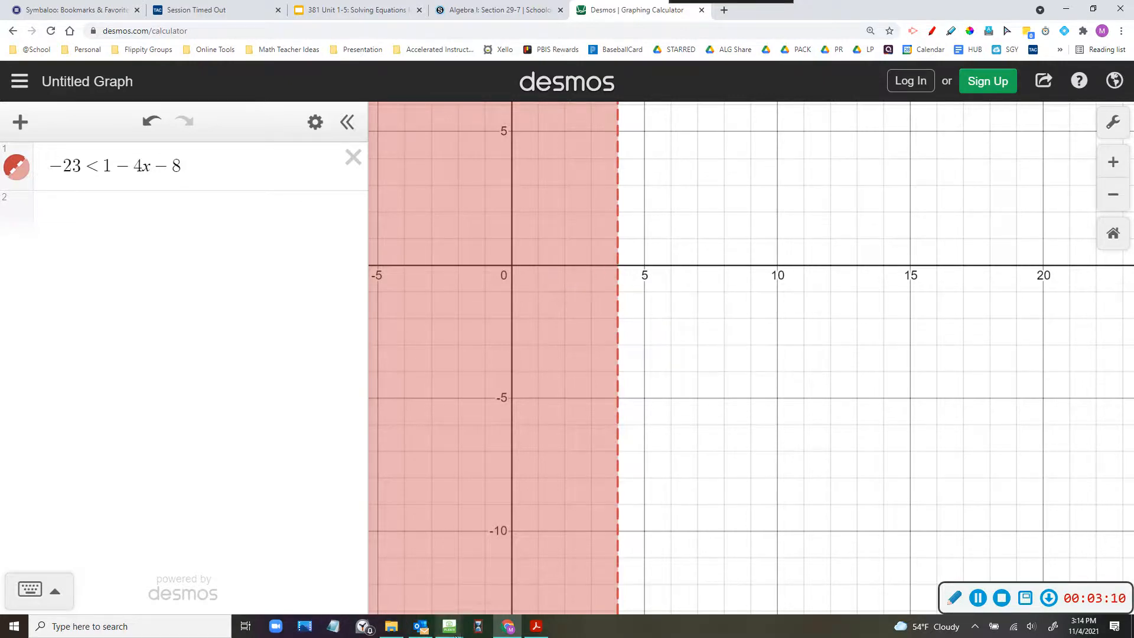
click(450, 626)
click(384, 576)
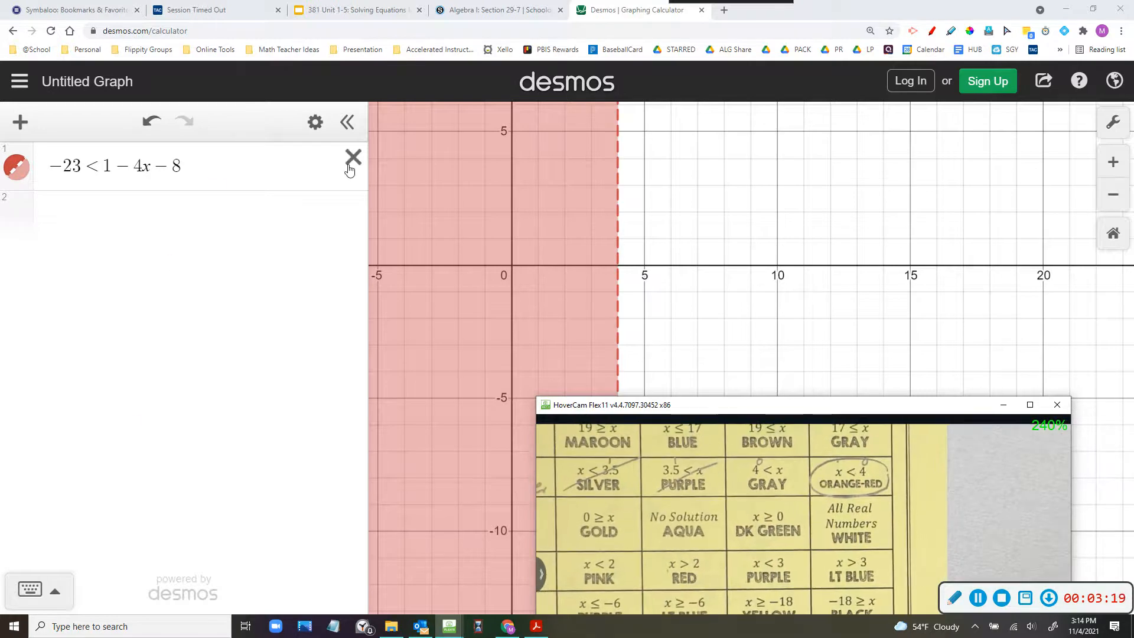
- Replace the current inequality with −3 + 3x ≤ x + 2(x − 4)
click(323, 172)
click(353, 159)
click(190, 174)
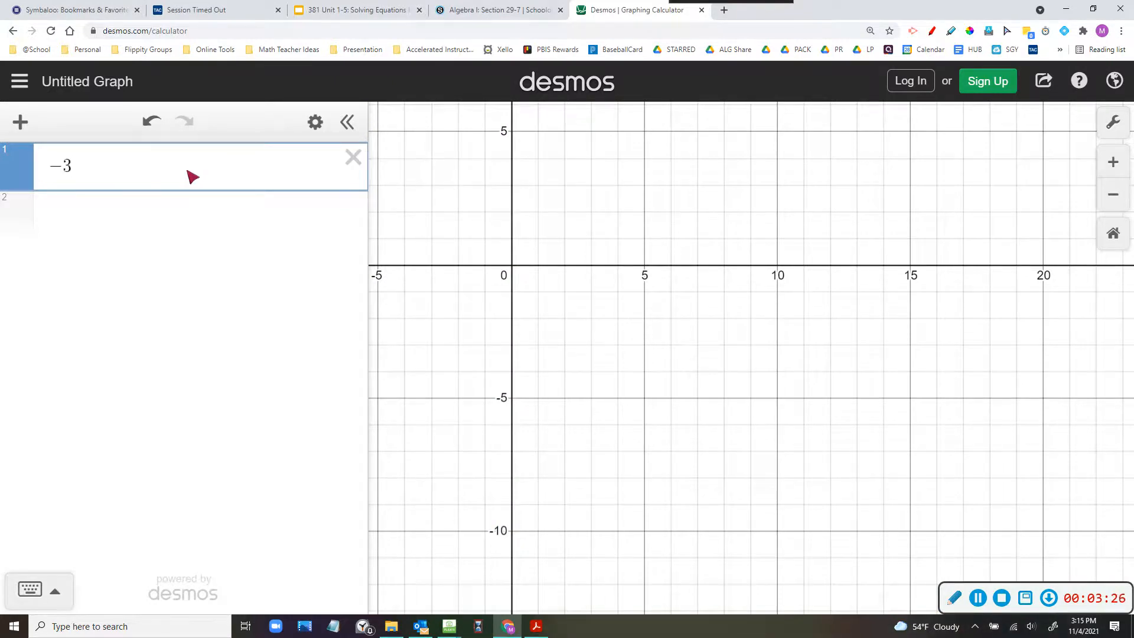
text(-3+3x)
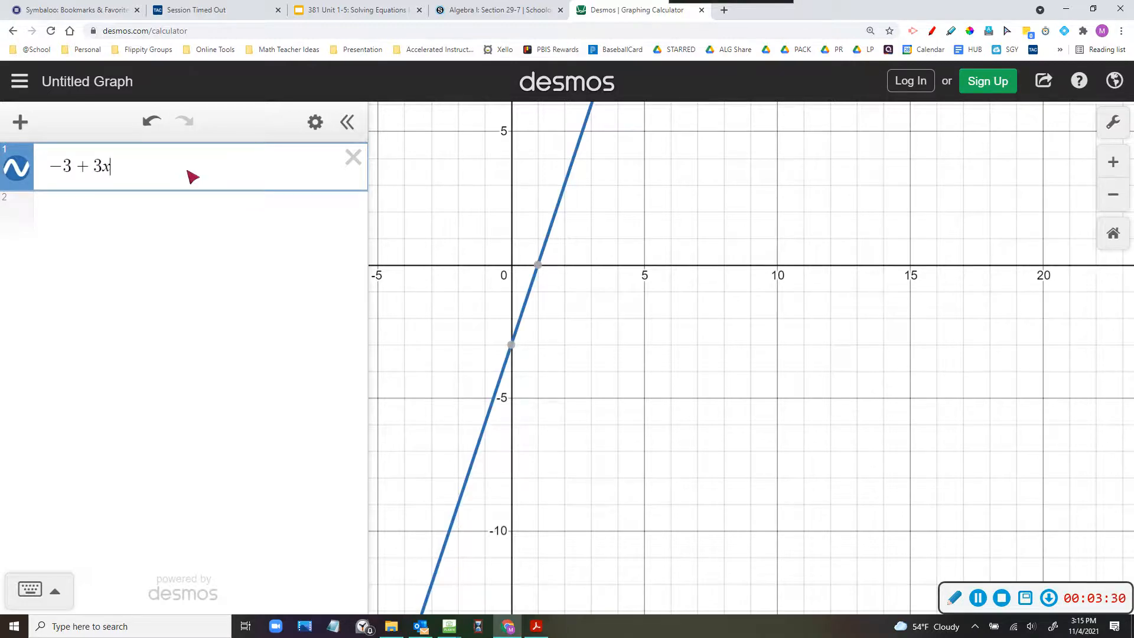
text(<)
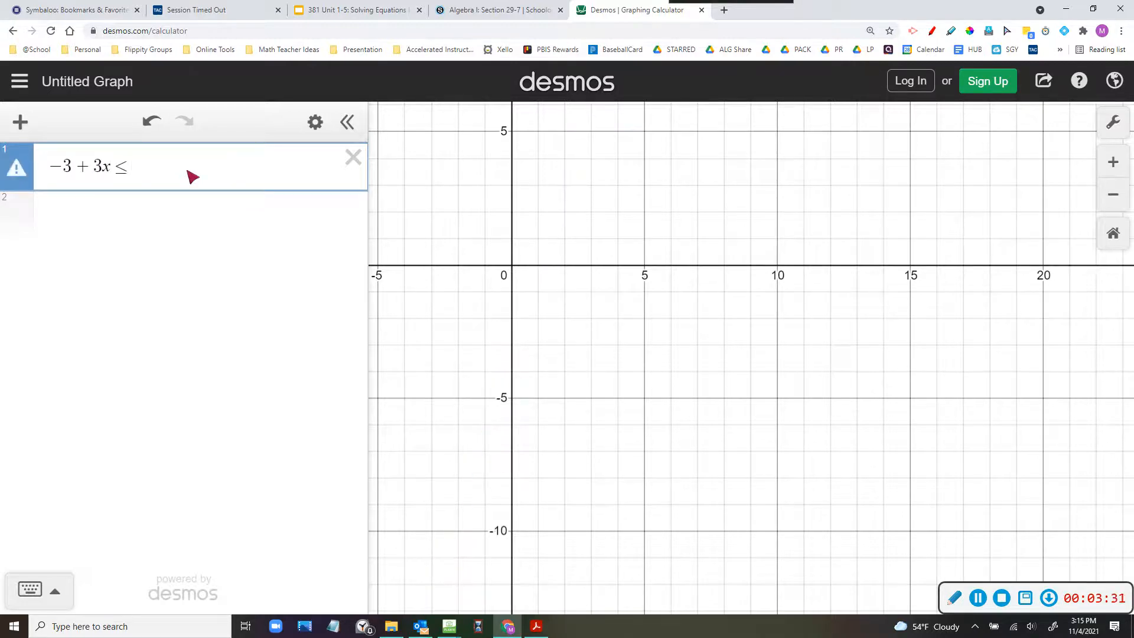
text(=x+2(x-4)
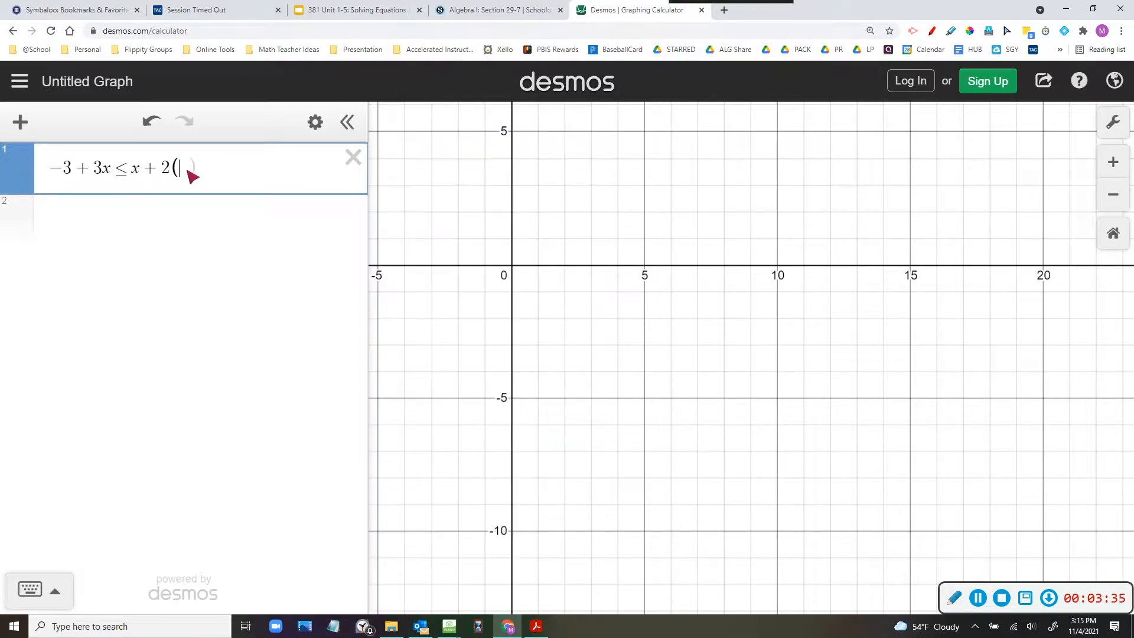
text())
click(471, 346)
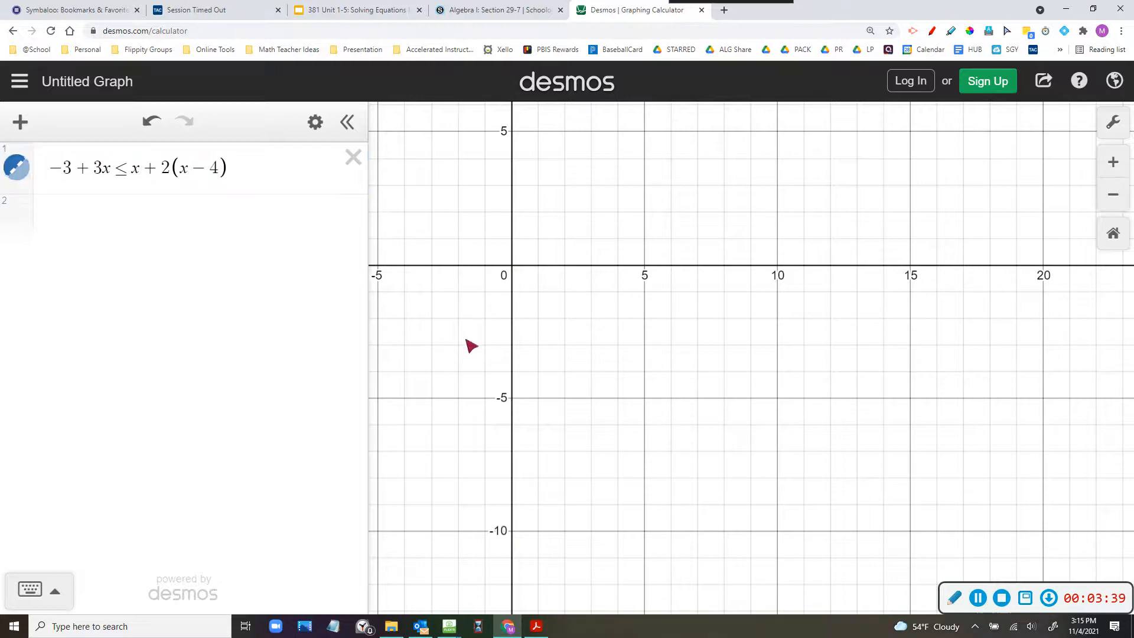
- Check the graph of −3 + 3x ≤ x + 2(x − 4) for shading and compare it with the answer choices in the HoverCam worksheet
drag(512, 394, 692, 466)
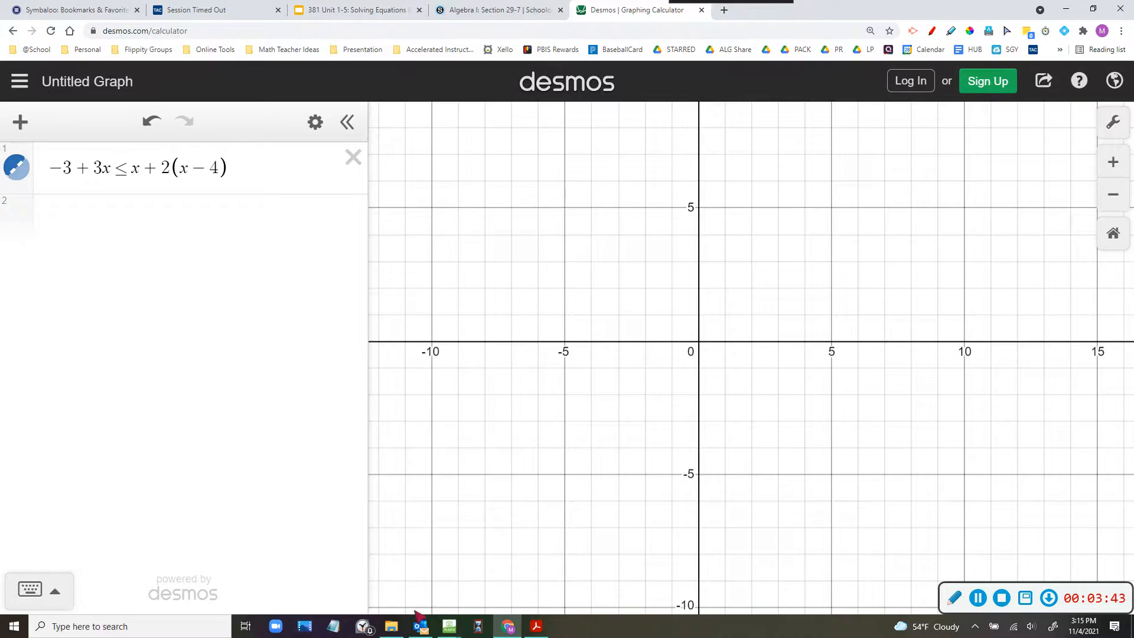
click(449, 625)
click(413, 568)
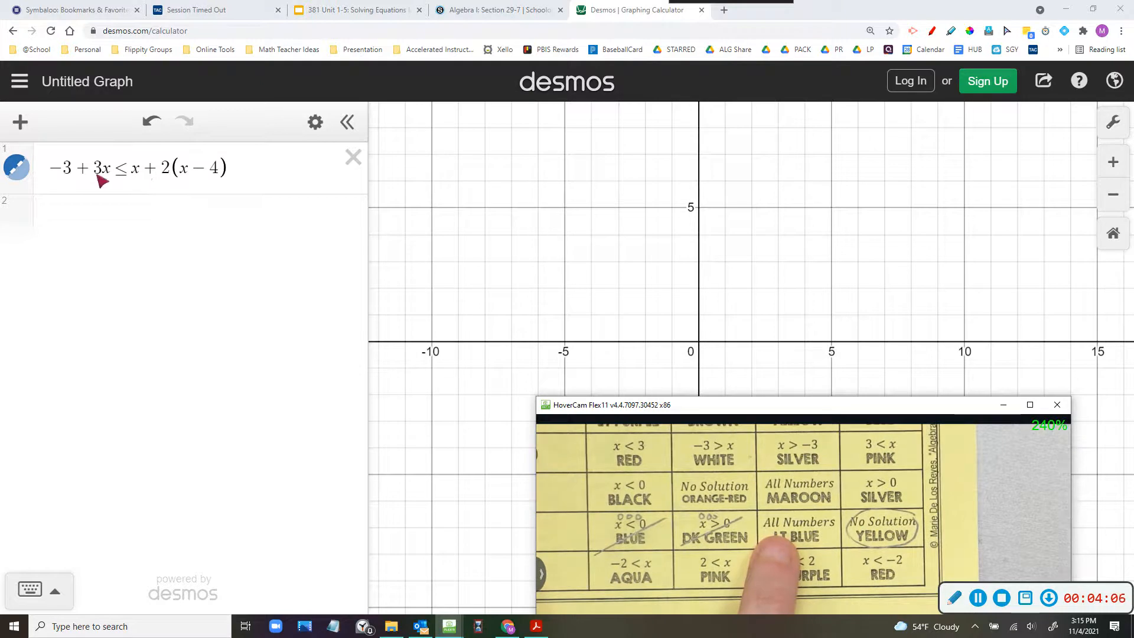
- Change the constant at the start of the inequality to −8 and check the graph for any shading
click(65, 169)
key(Delete)
text(8)
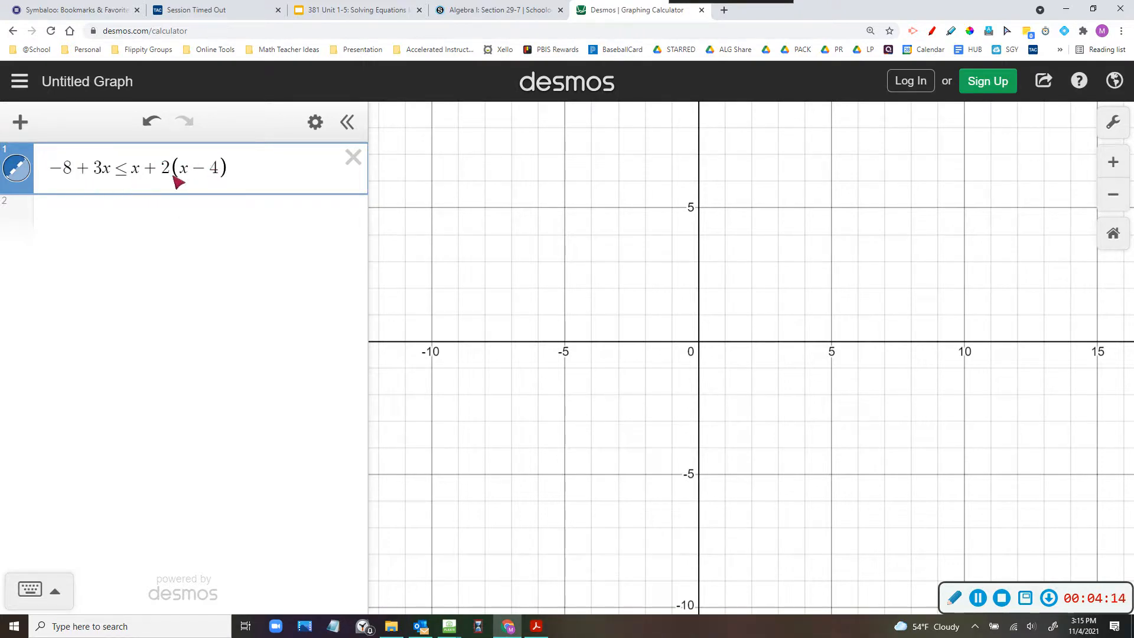
drag(505, 311, 550, 353)
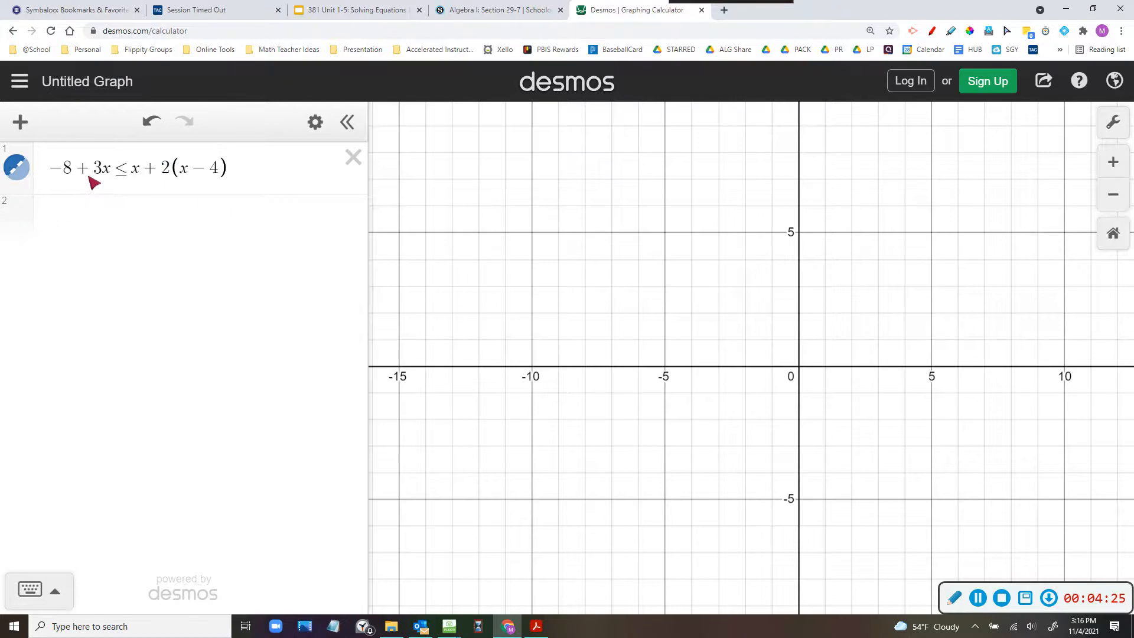
drag(625, 275, 565, 272)
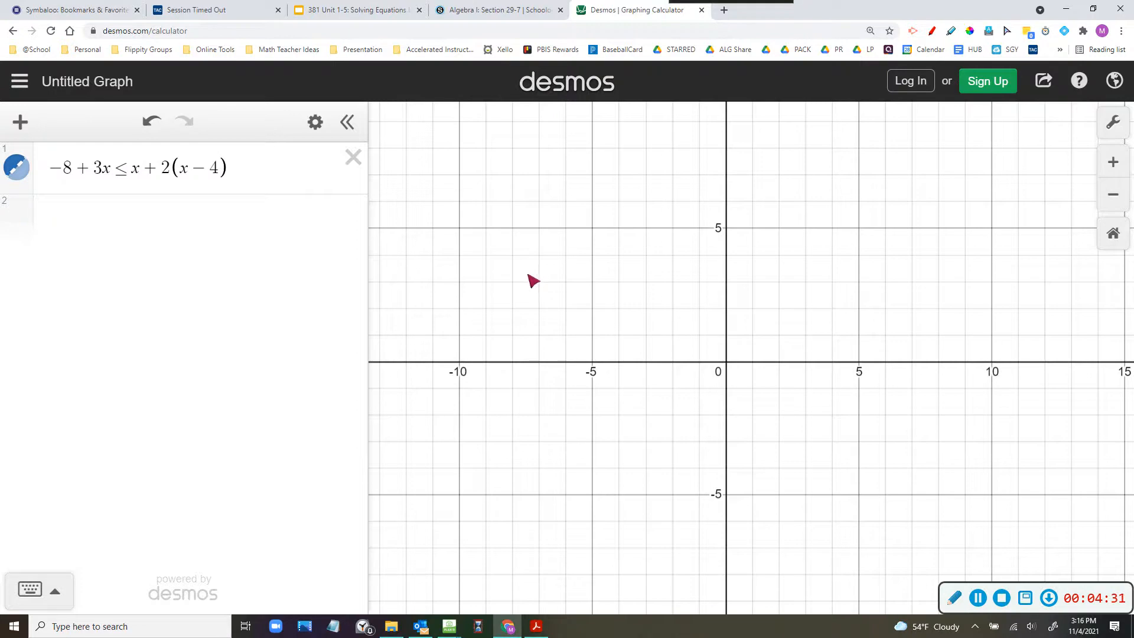
- Delete the inequality sign and the whole right side, leaving only −8 + 3x in the first expression line
drag(117, 171, 132, 174)
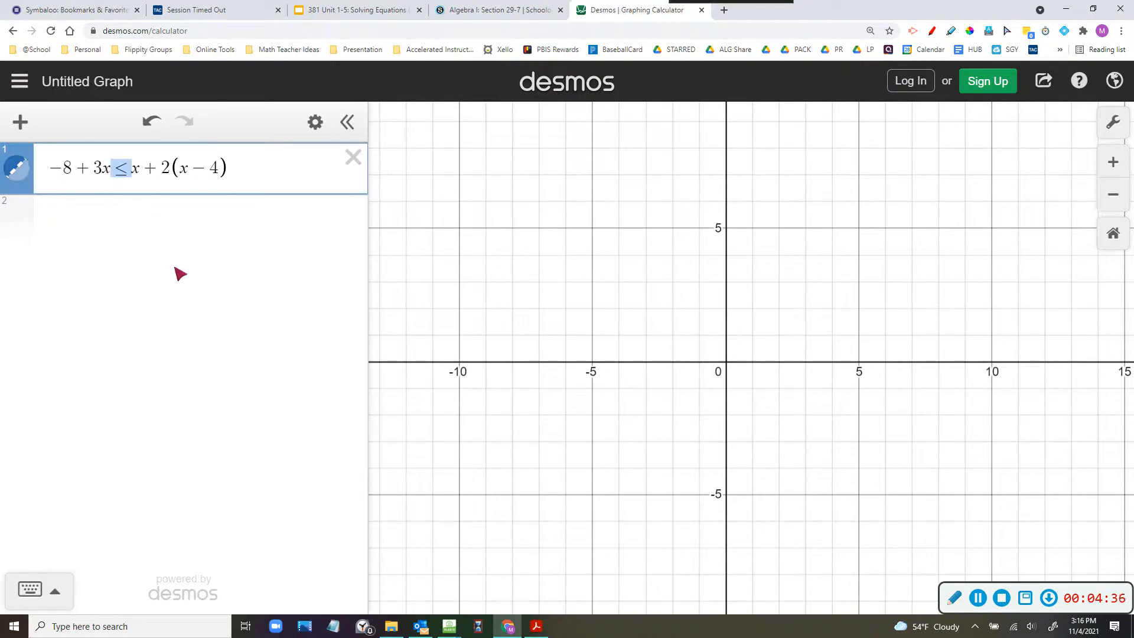
drag(246, 173, 110, 176)
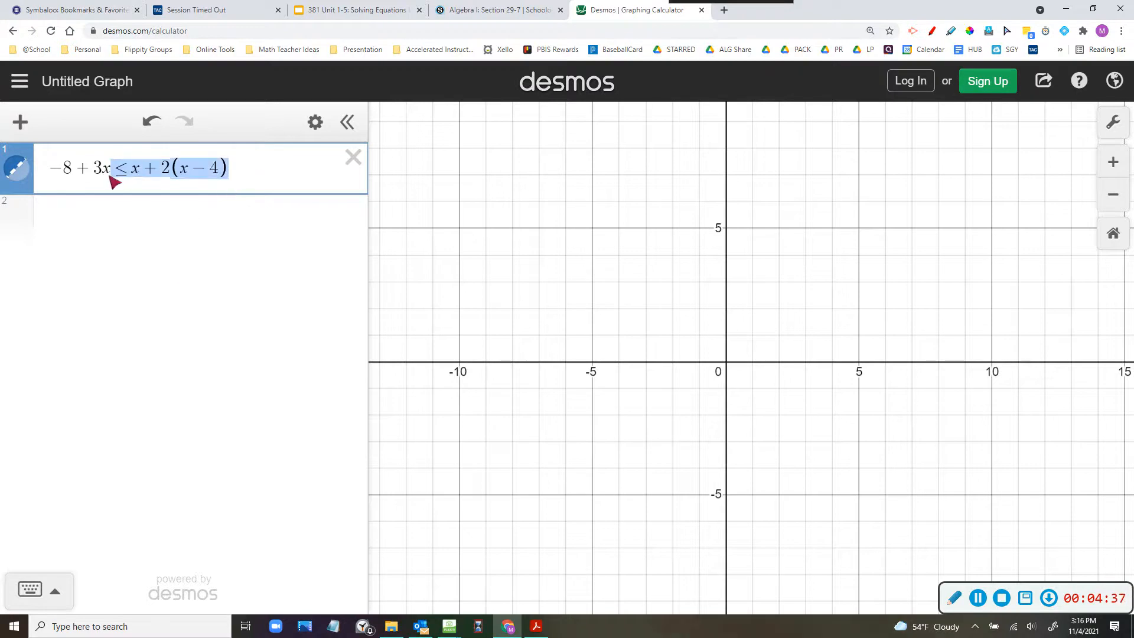
key(BackSpace)
- Enter x + 2(x − 4) as a separate expression in the second line
click(149, 212)
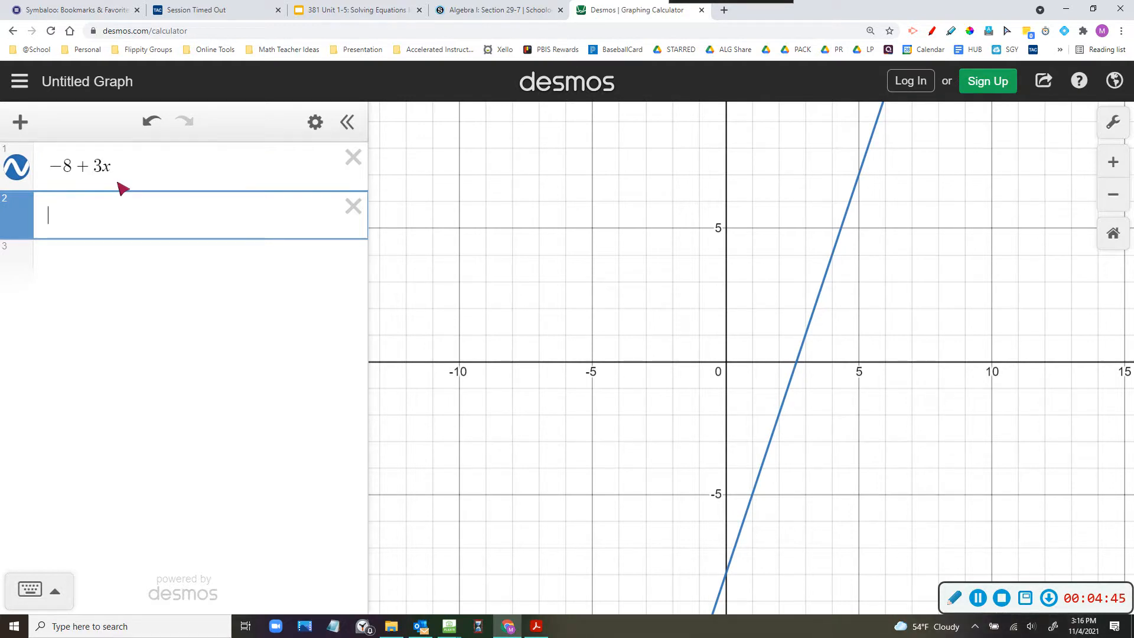
text(x+2)
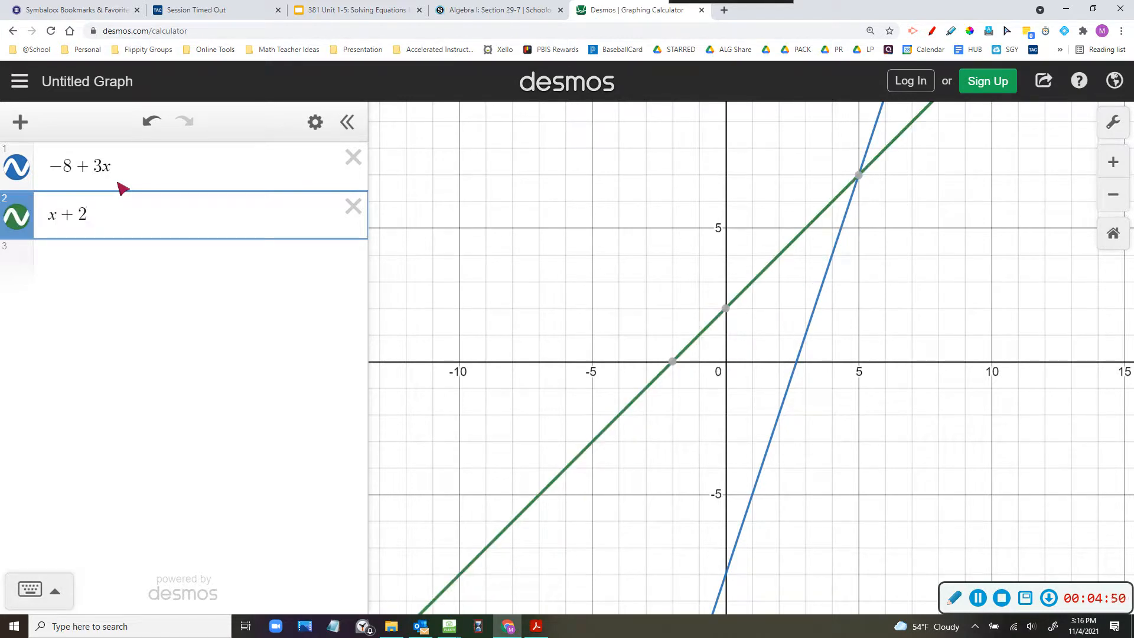
text((x+4)
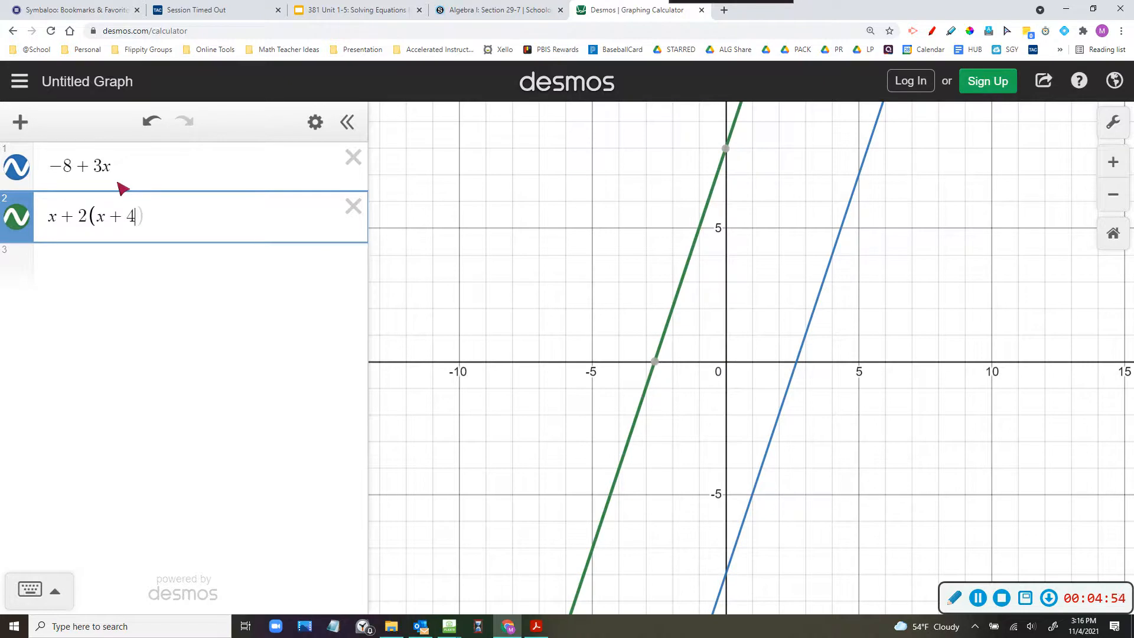
key(BackSpace)
key(BackSpace)
text(-4)
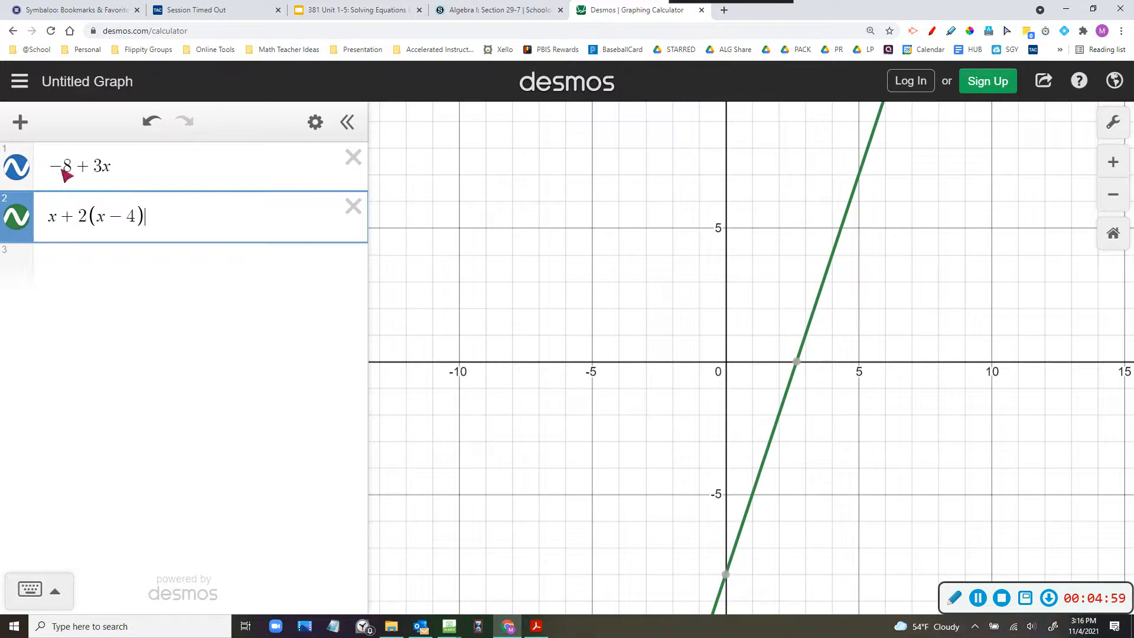
- Try −3 as the constant in the first expression to compare the two lines, and restore it to −8
drag(61, 169, 71, 166)
text(3)
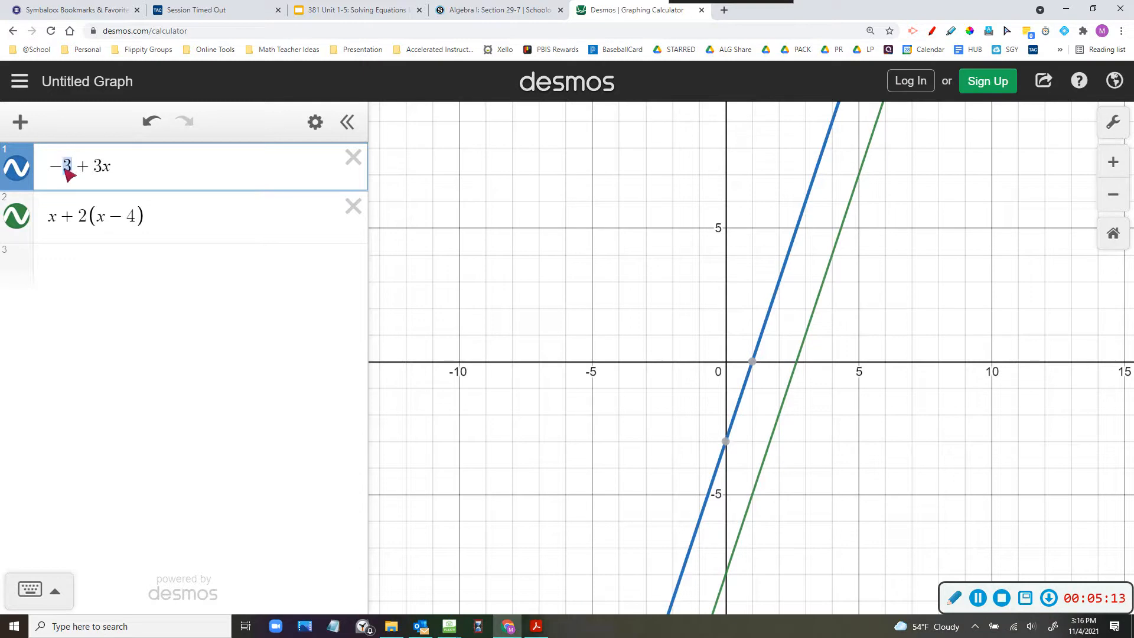
key(BackSpace)
text(8)
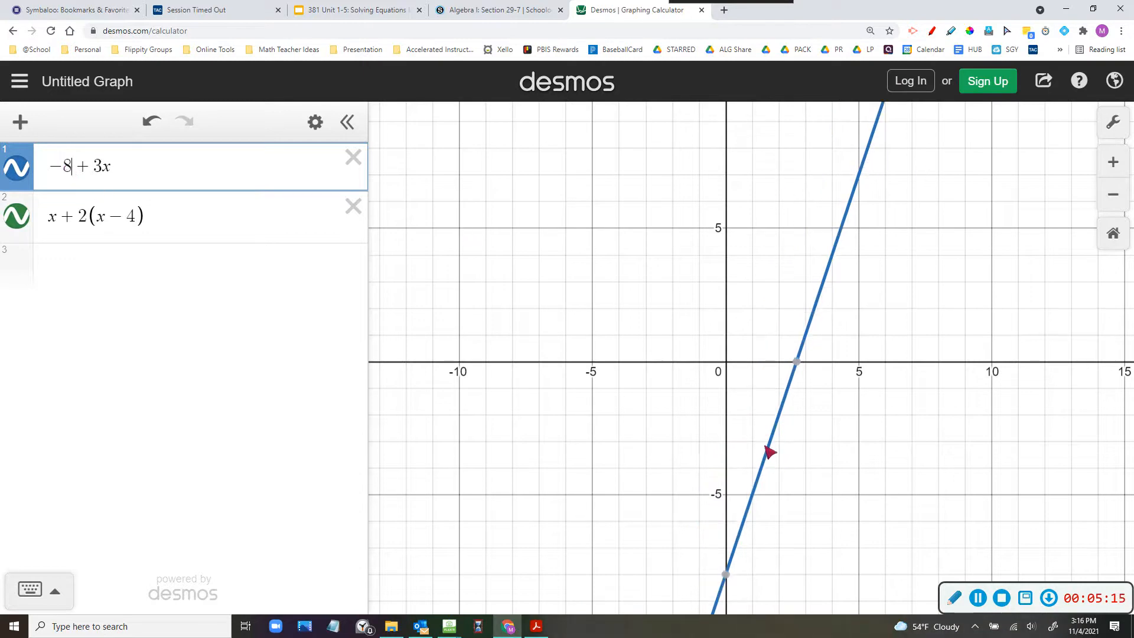
- Alternate between the expressions −8 + 3x and x + 2(x − 4) to compare their graphed lines
click(183, 215)
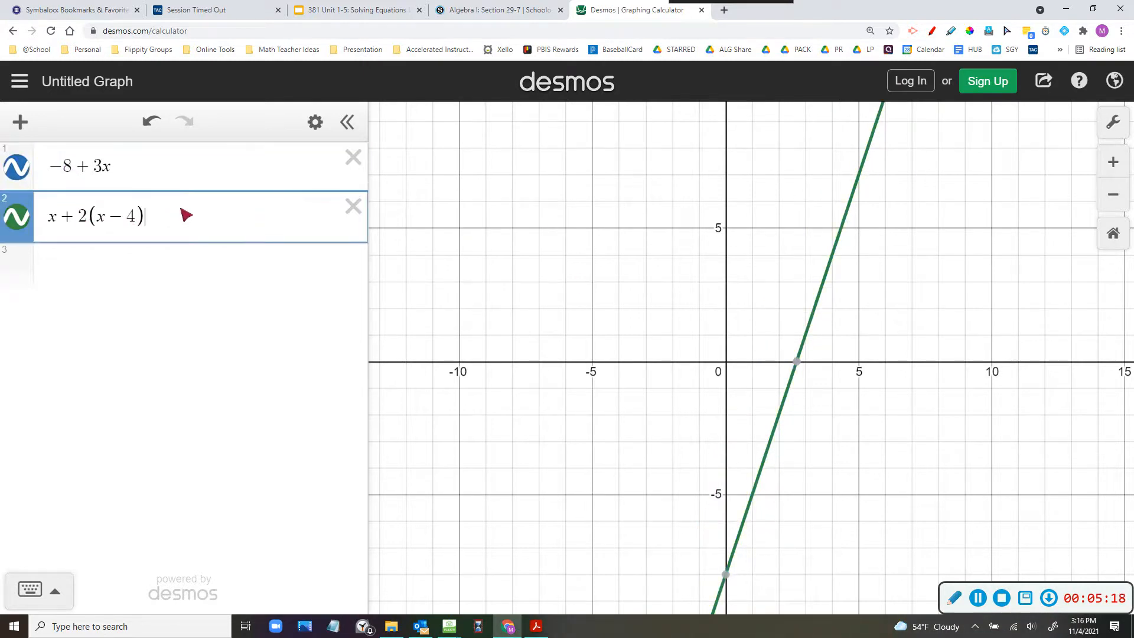
click(214, 177)
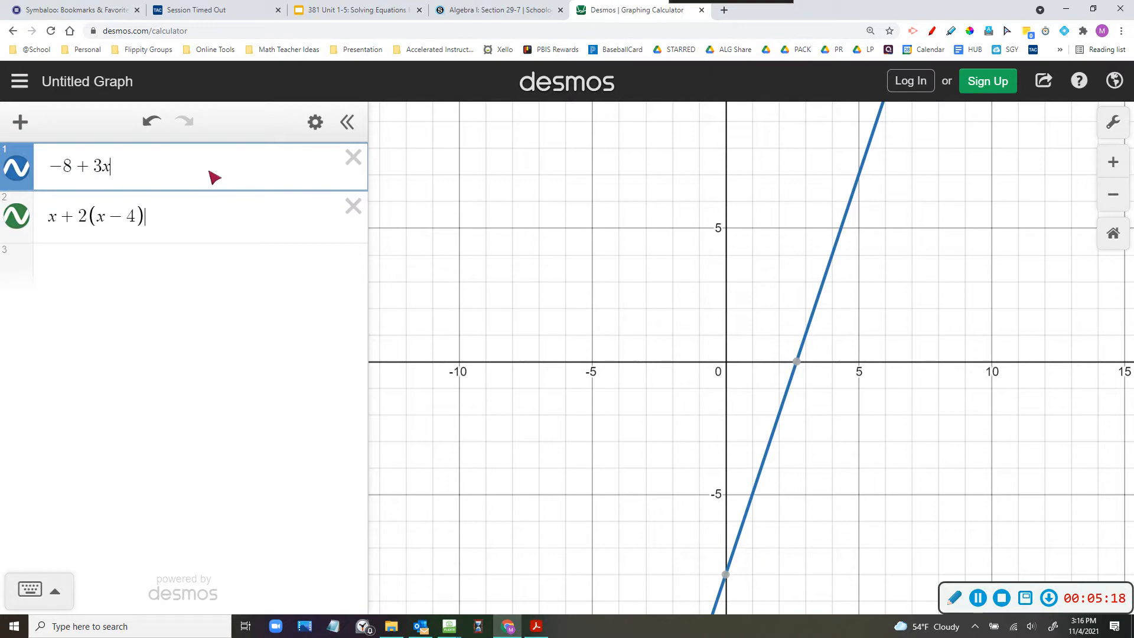
click(226, 223)
click(211, 172)
click(213, 201)
click(215, 183)
click(221, 211)
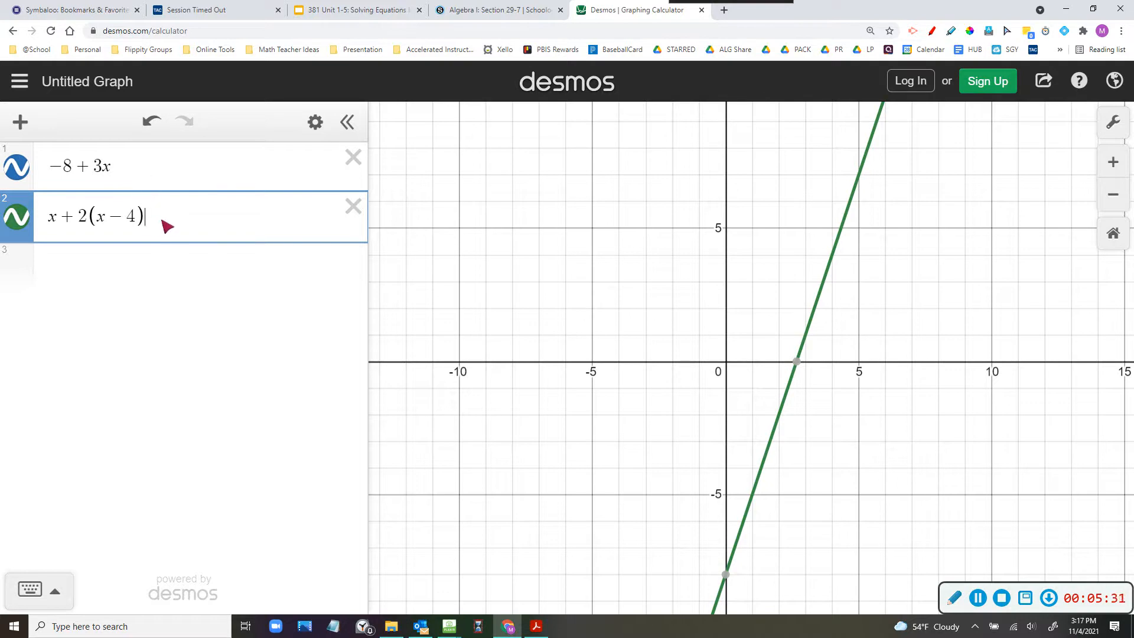
click(135, 174)
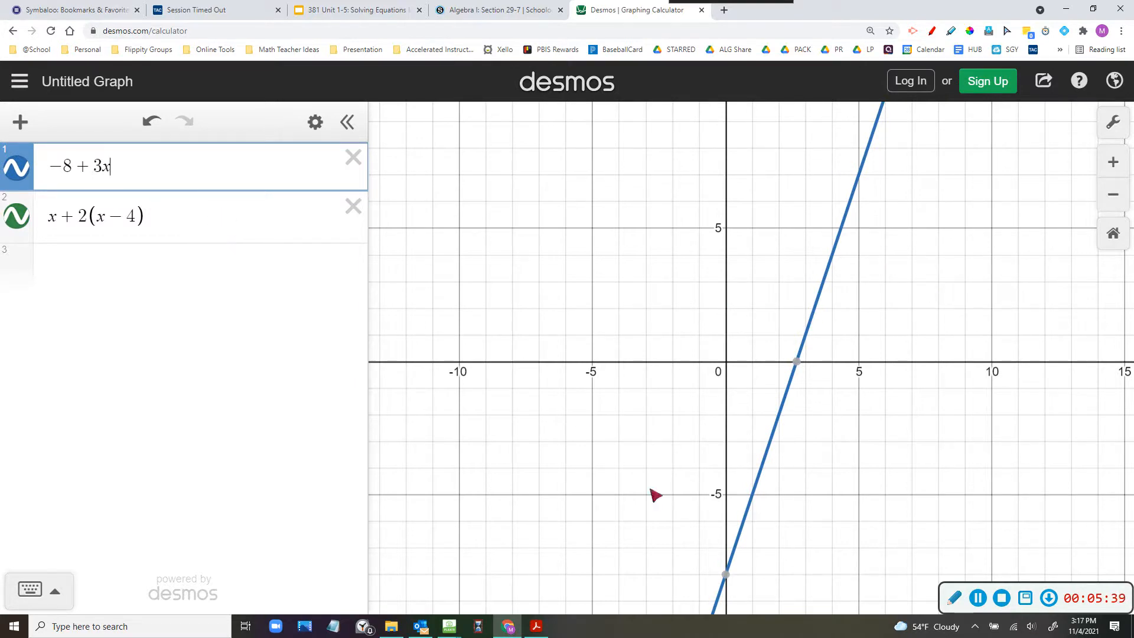
- Leave the unsaved graph and go to the desmos.com home page
mouse_move(537, 627)
click(145, 31)
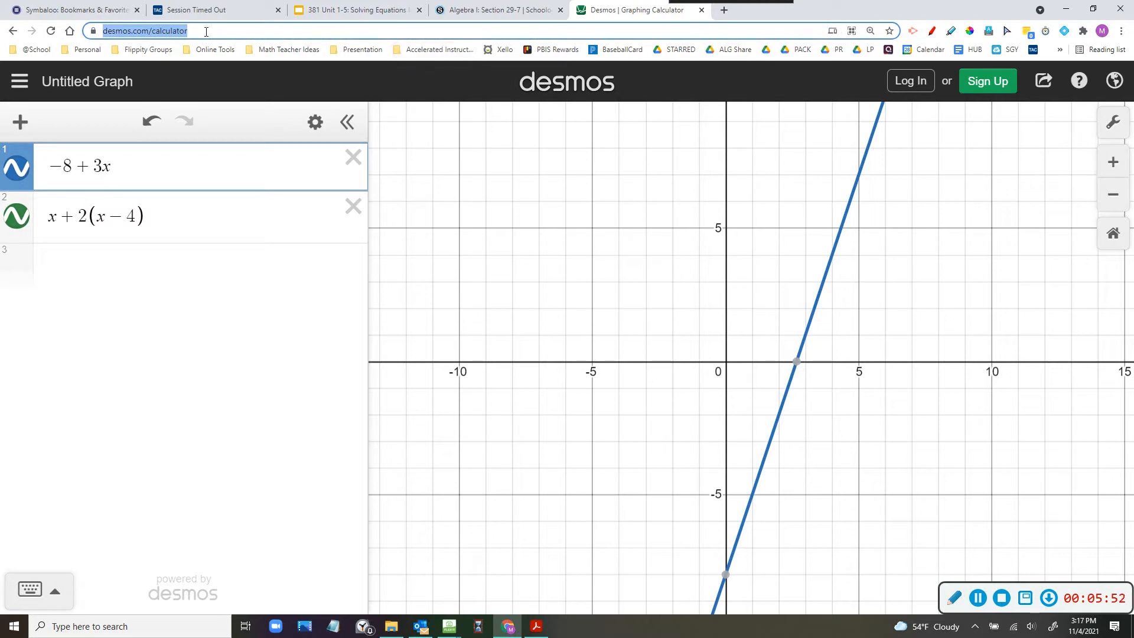
text(desmos.com)
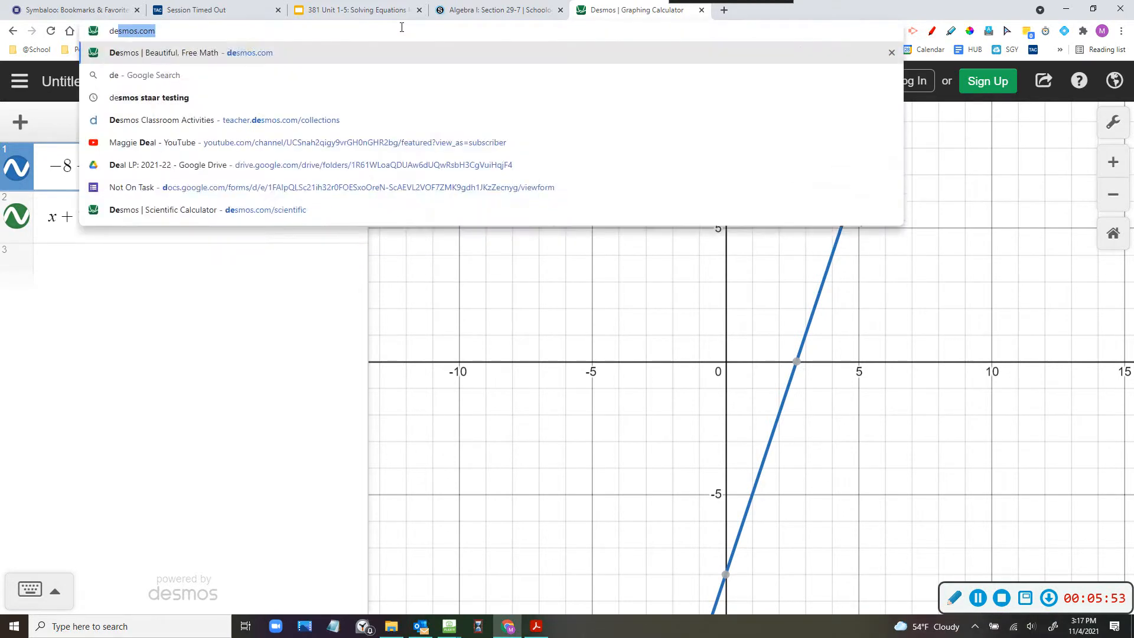
key(Return)
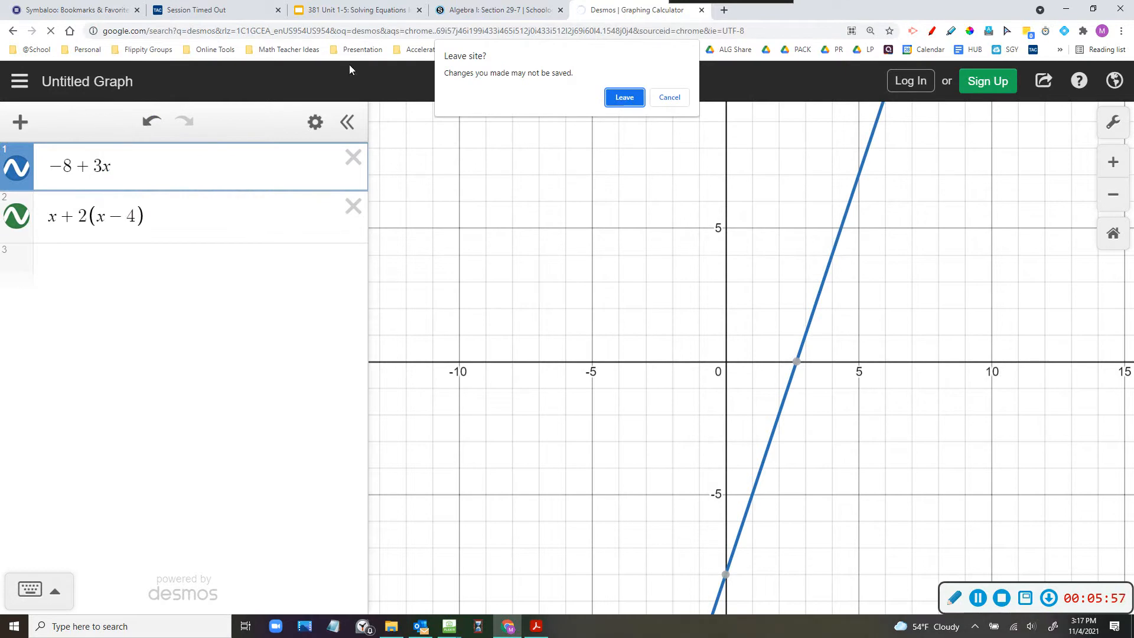
click(625, 99)
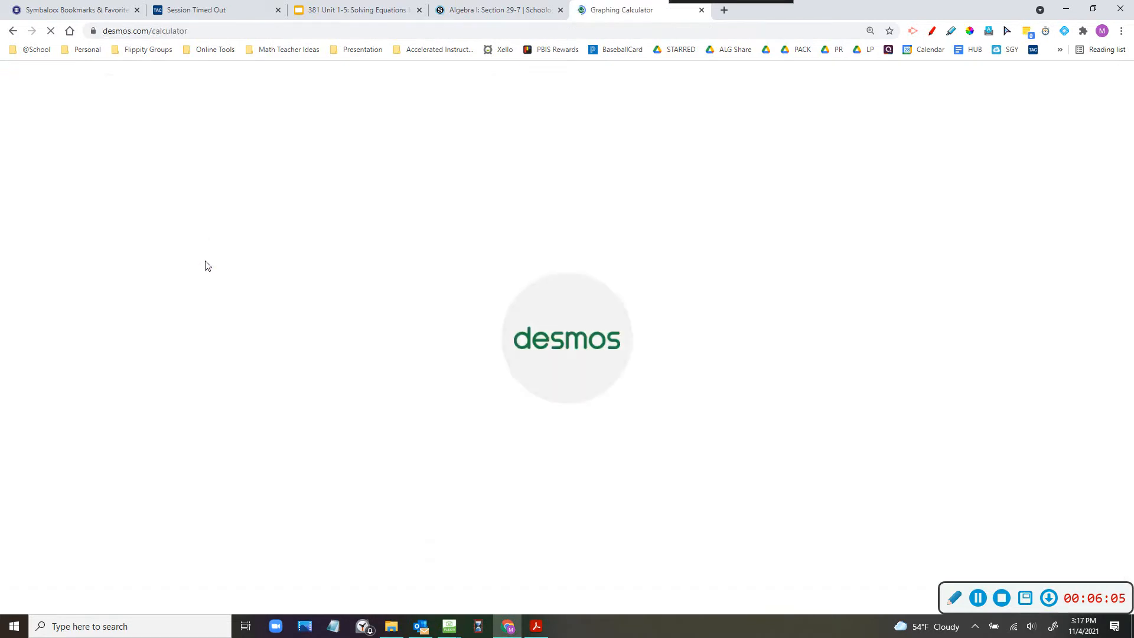
click(15, 35)
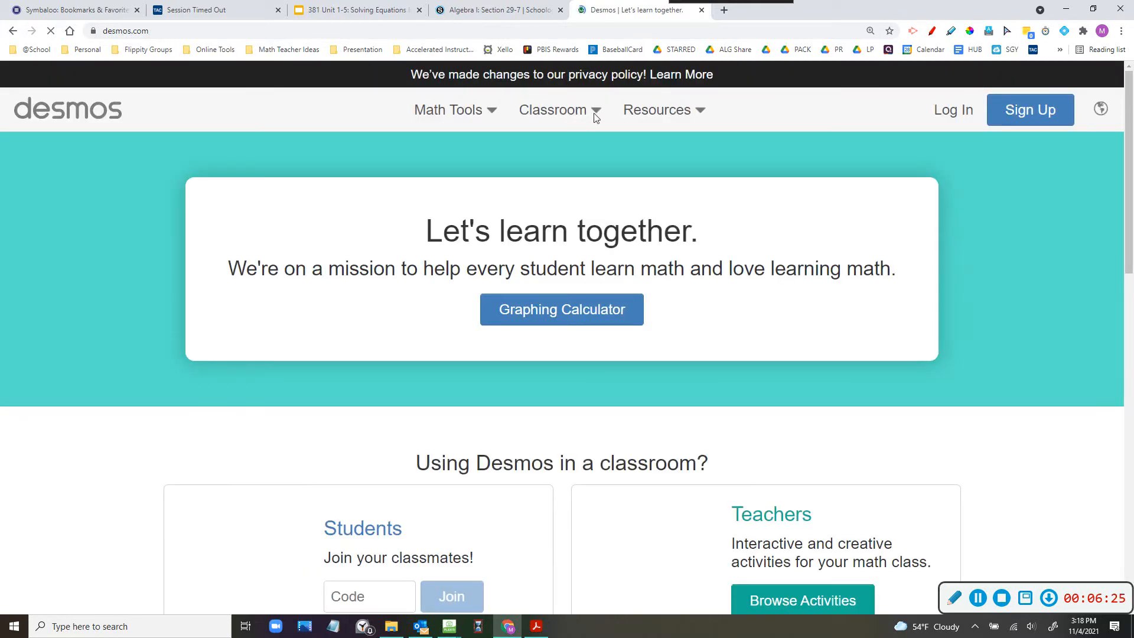
- Open the standard Graphing Calculator from the Math Tools and return to the Desmos home page
click(489, 112)
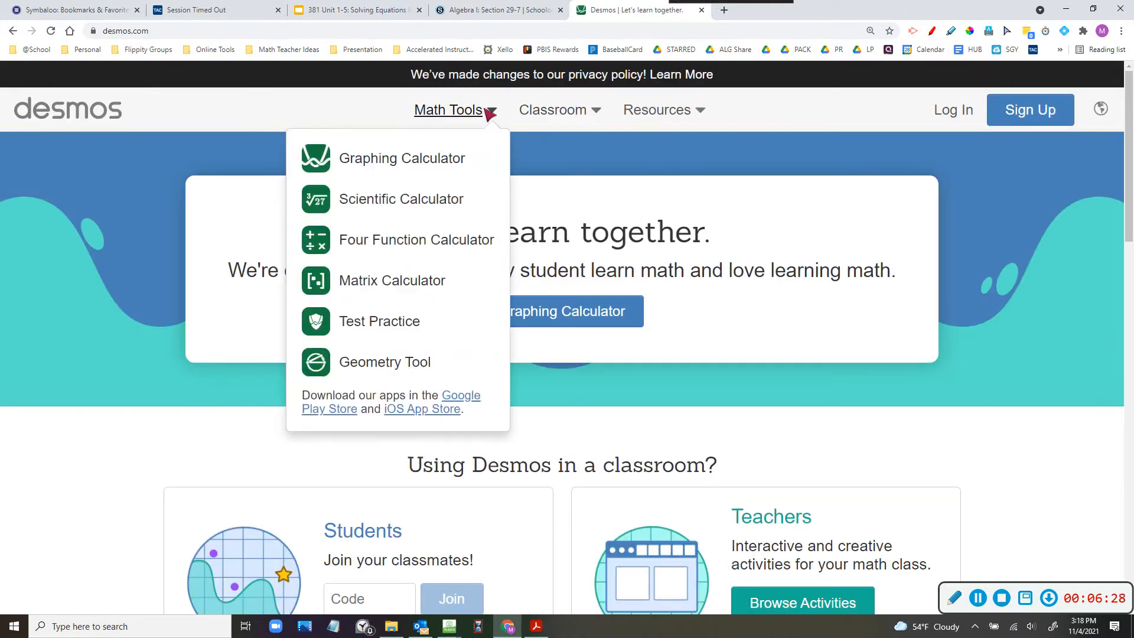
click(416, 160)
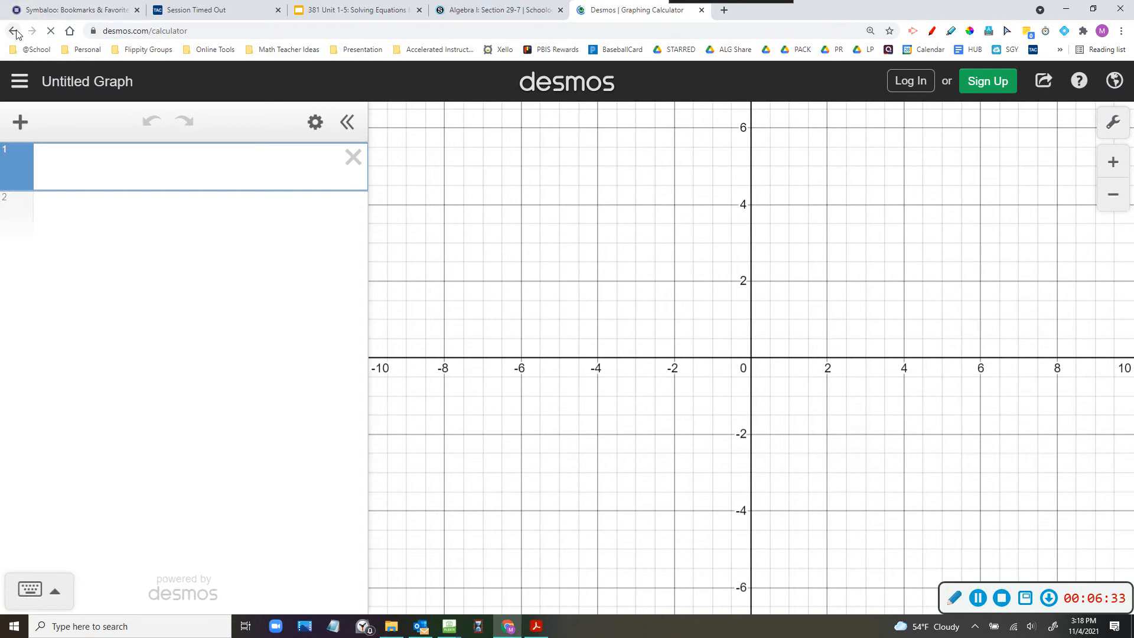
key(alt+Left)
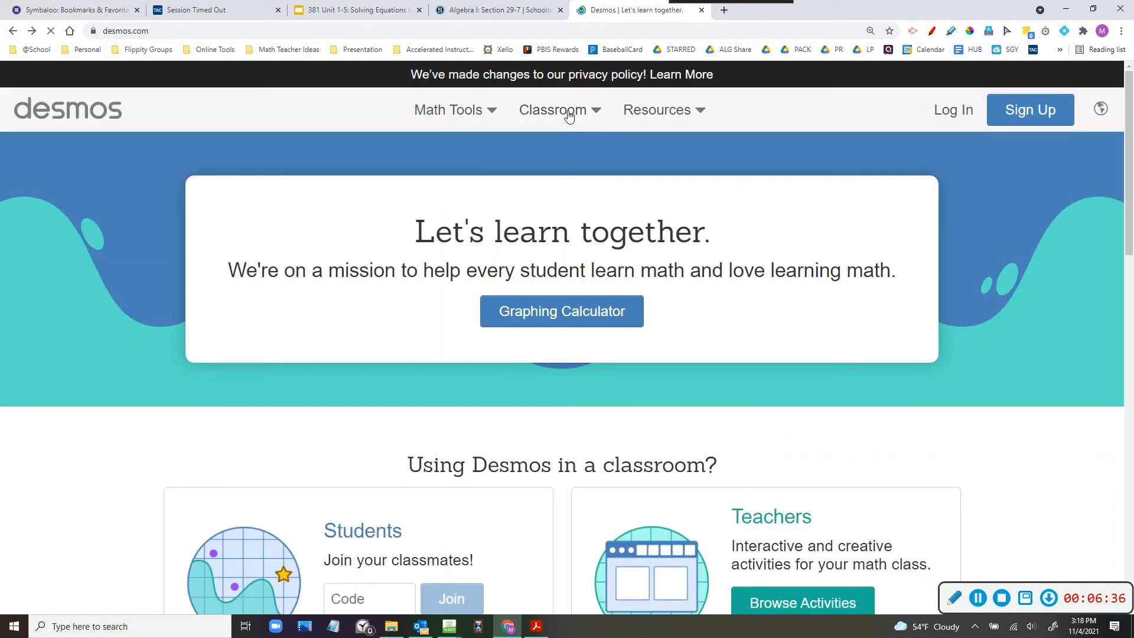
- Open Test Practice from the Math Tools and start practice with the Graphing Calculator
click(473, 110)
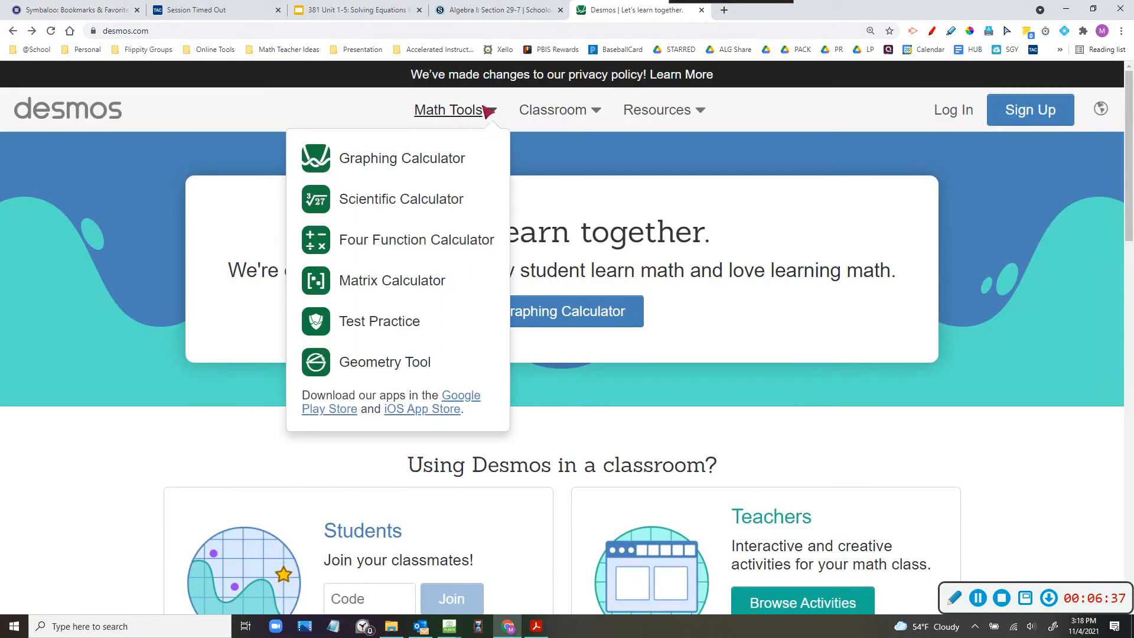
click(399, 322)
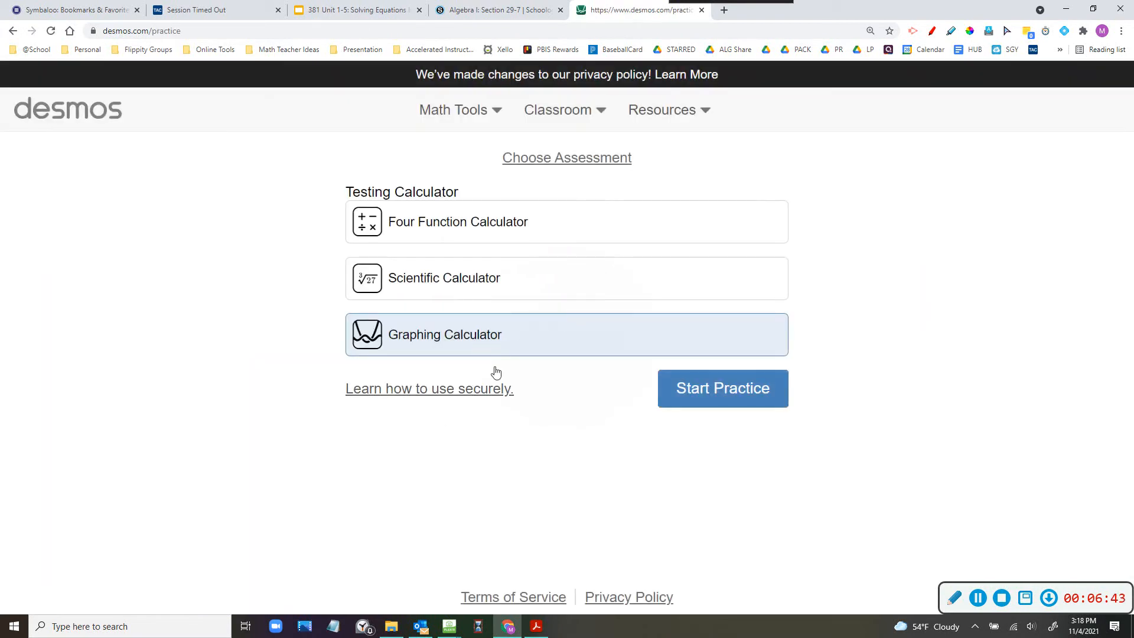
click(716, 388)
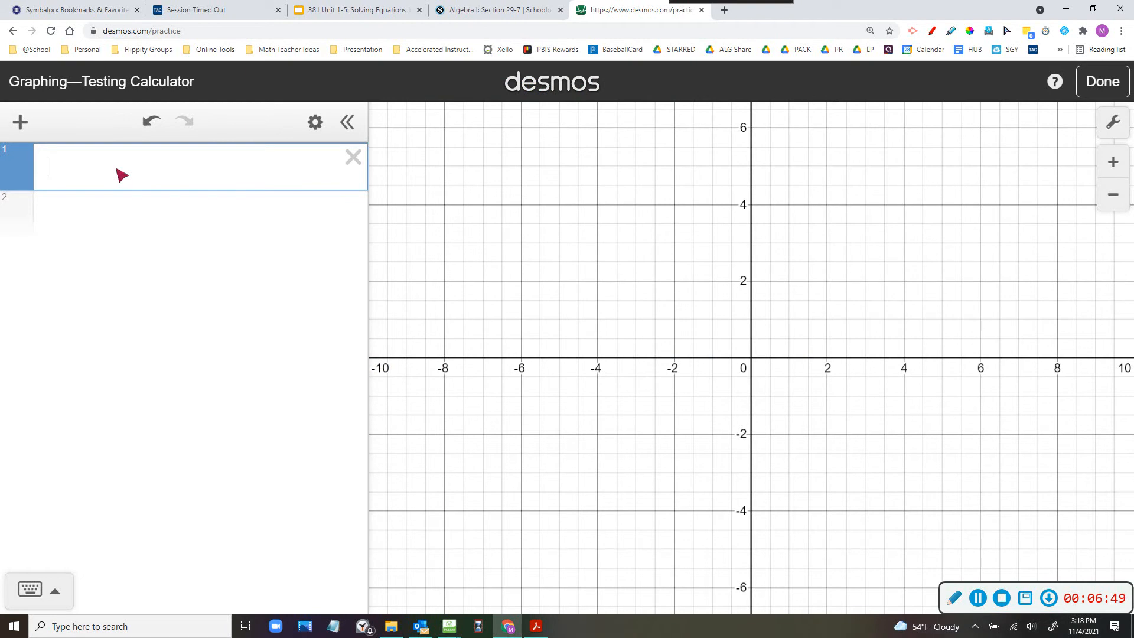
- Graph 3x + 5 ≤ 89 as a trial in the testing calculator, clear the expression, and show the full page address
text(3x+)
text(5)
text(<=)
text(89)
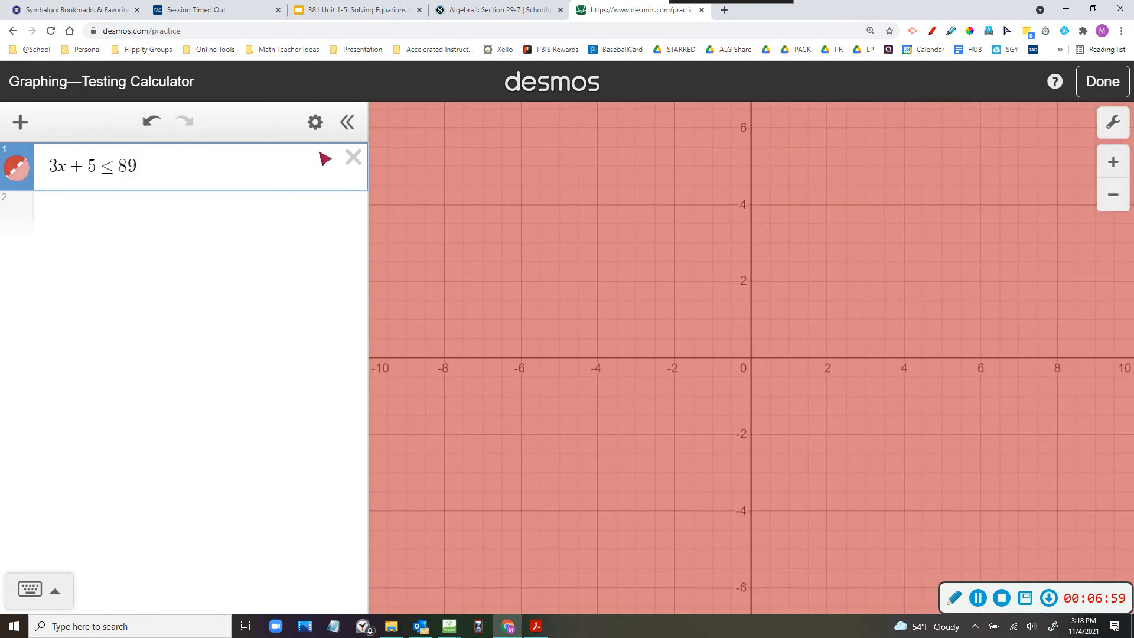
click(352, 157)
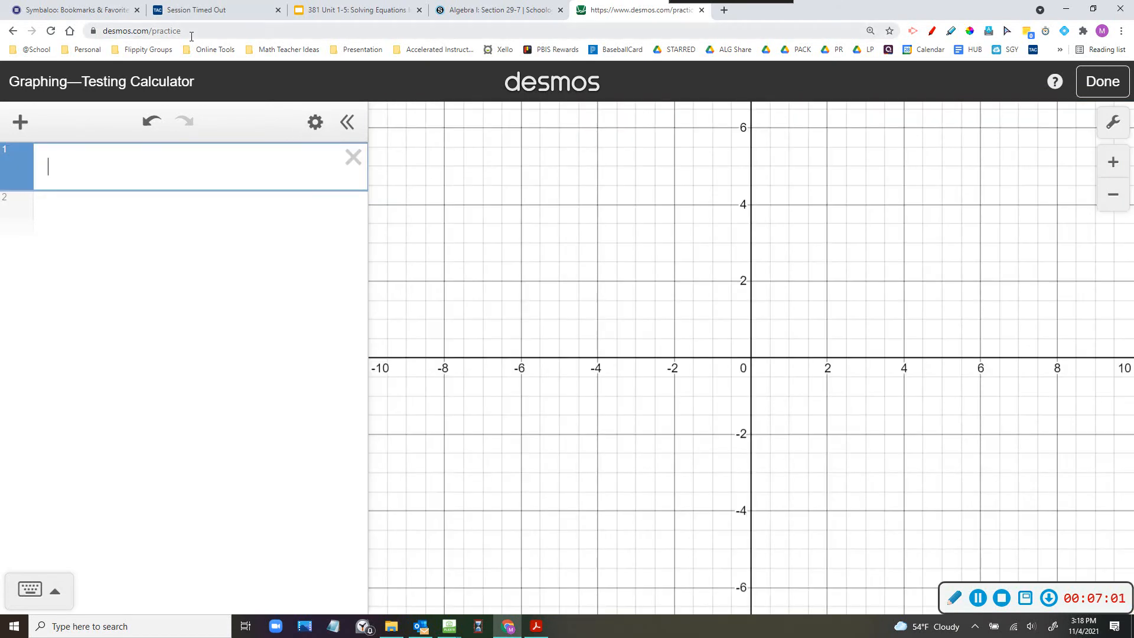
click(185, 30)
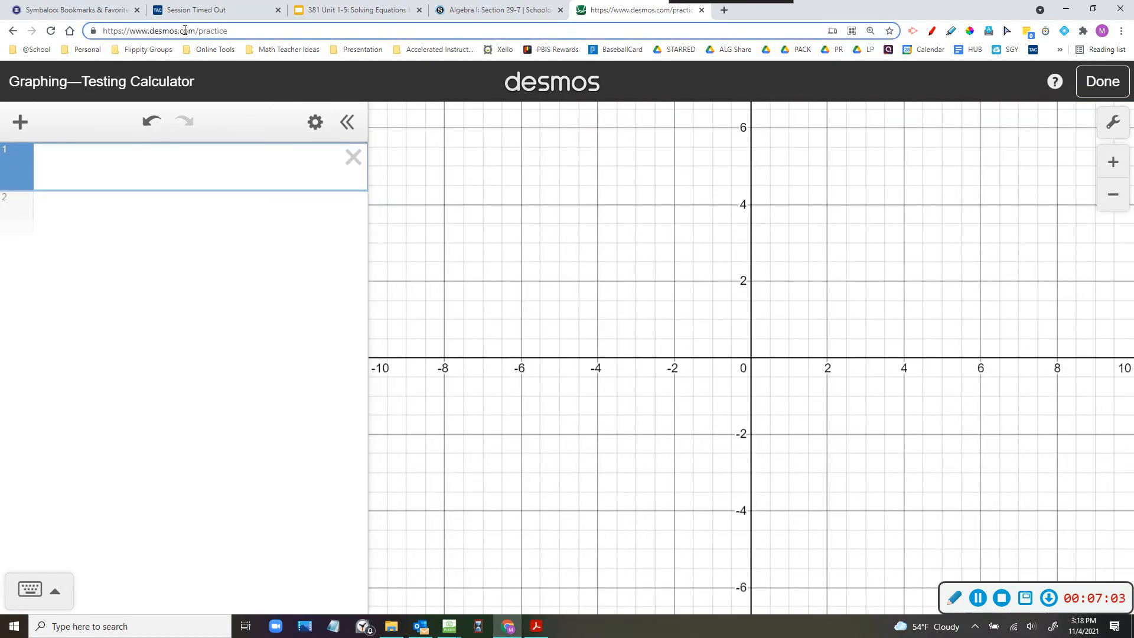